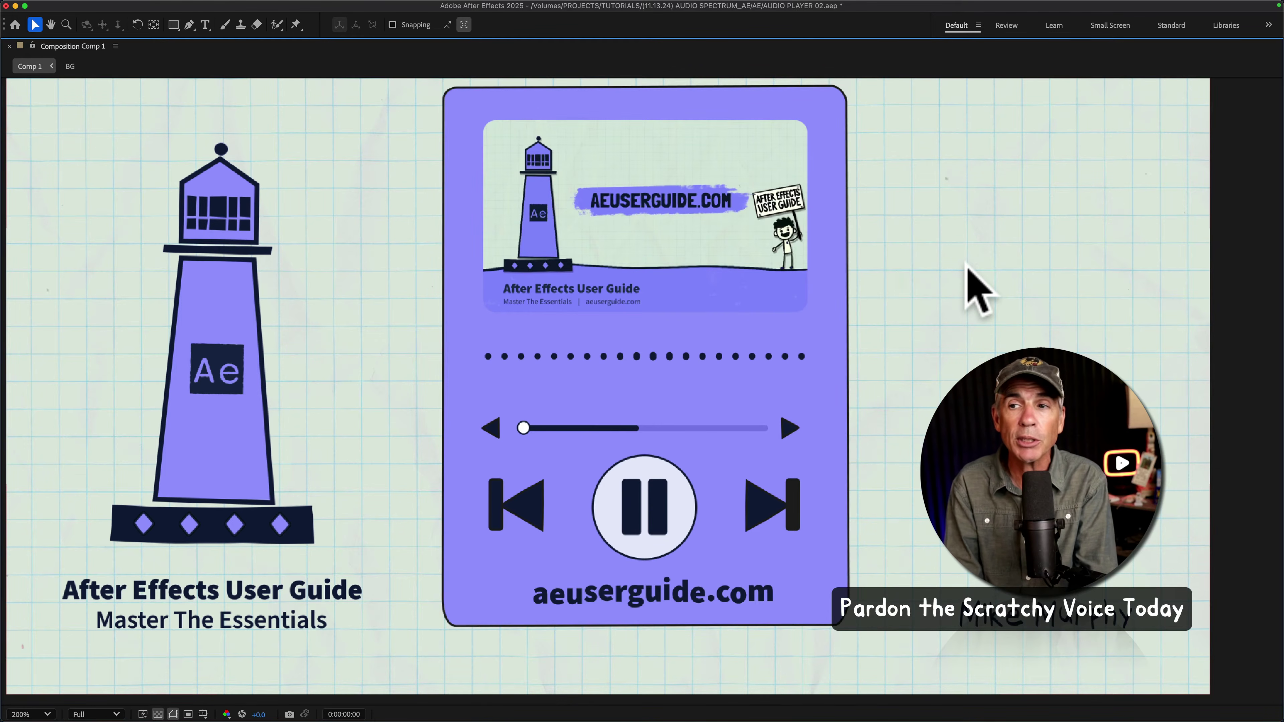
Preview the audio player composition and scrub along its timeline to examine the animated audio spectrum.
key("space")
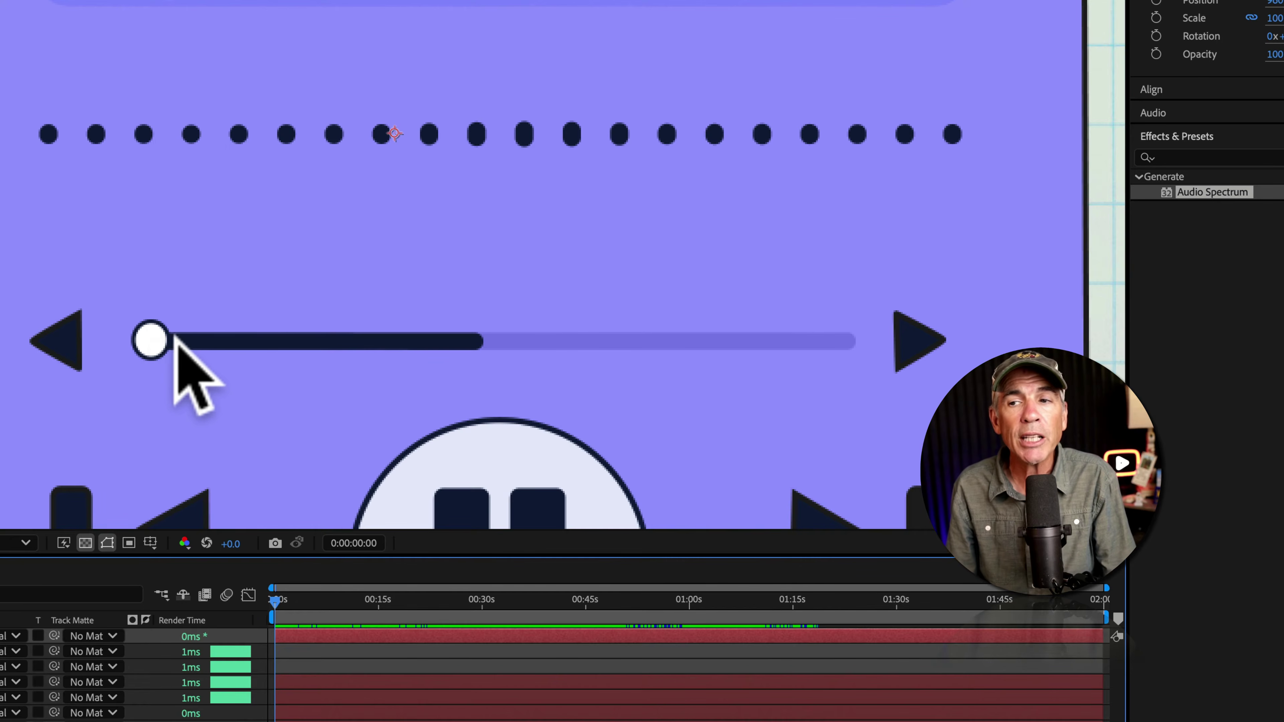
left_click_drag(279, 600, 899, 611)
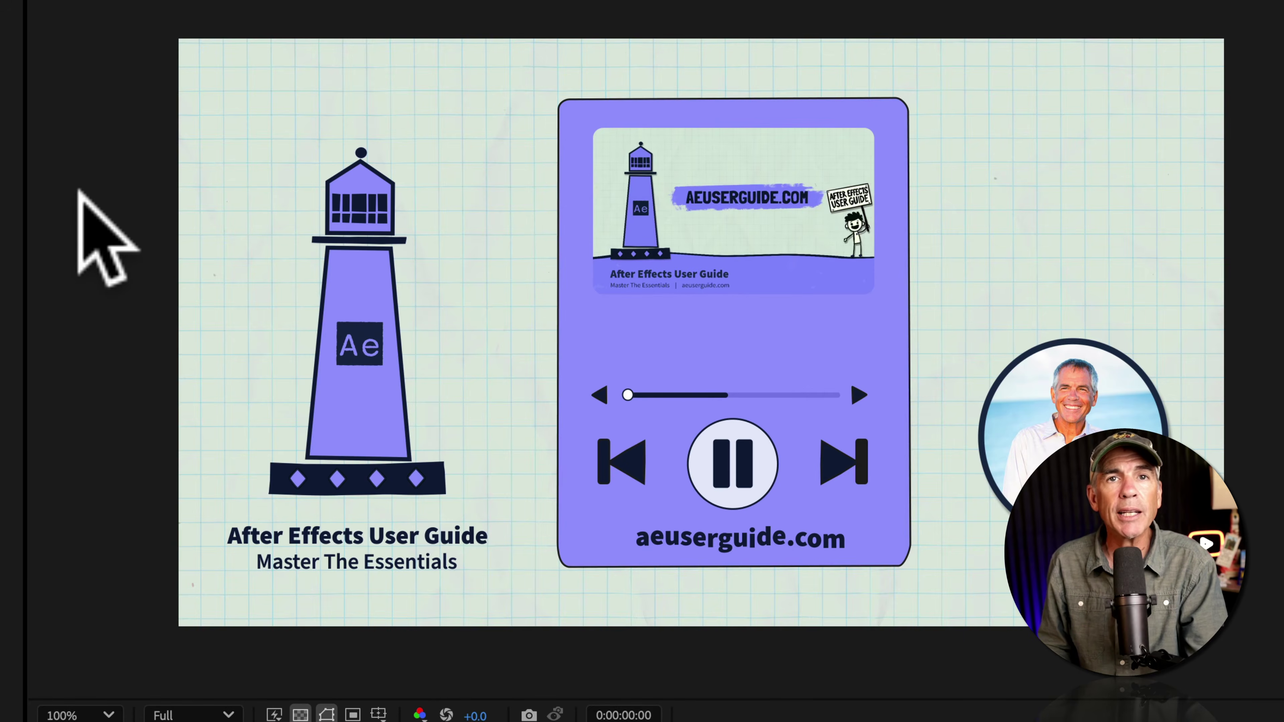
Create a composition-sized solid layer named AUDIO.
right_click(78, 191)
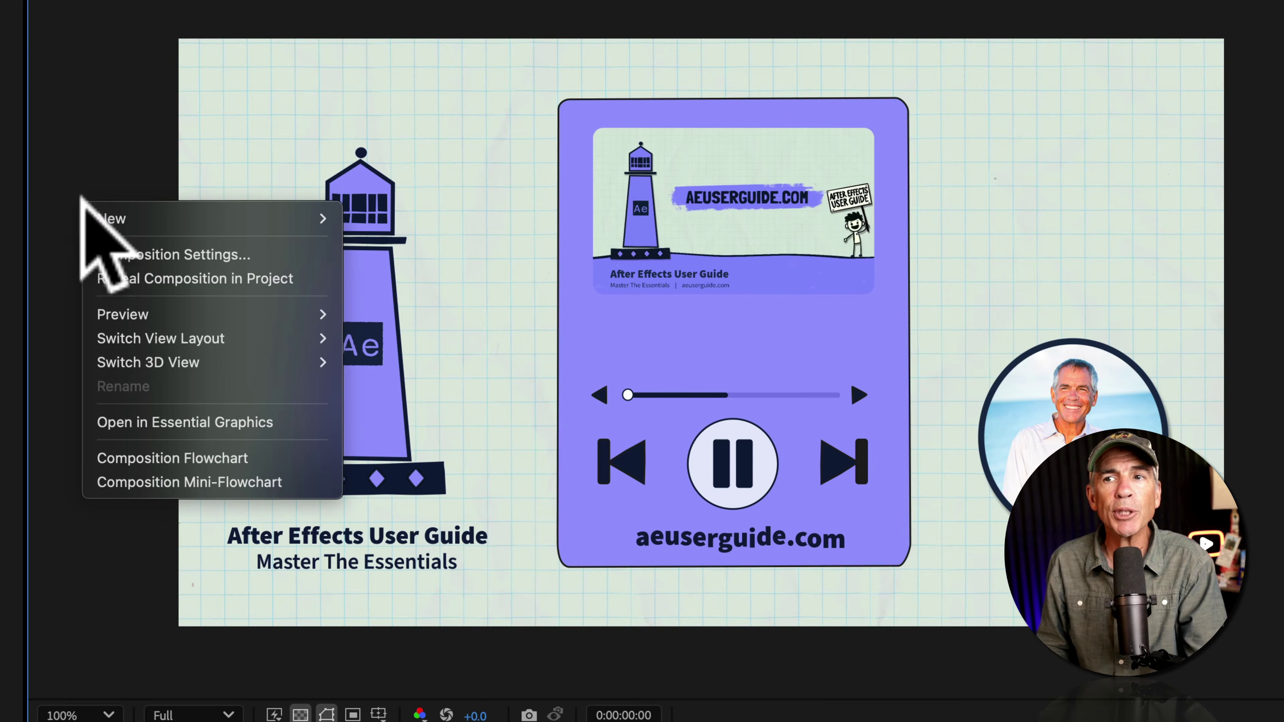
mouse_move(283, 218)
left_click(374, 277)
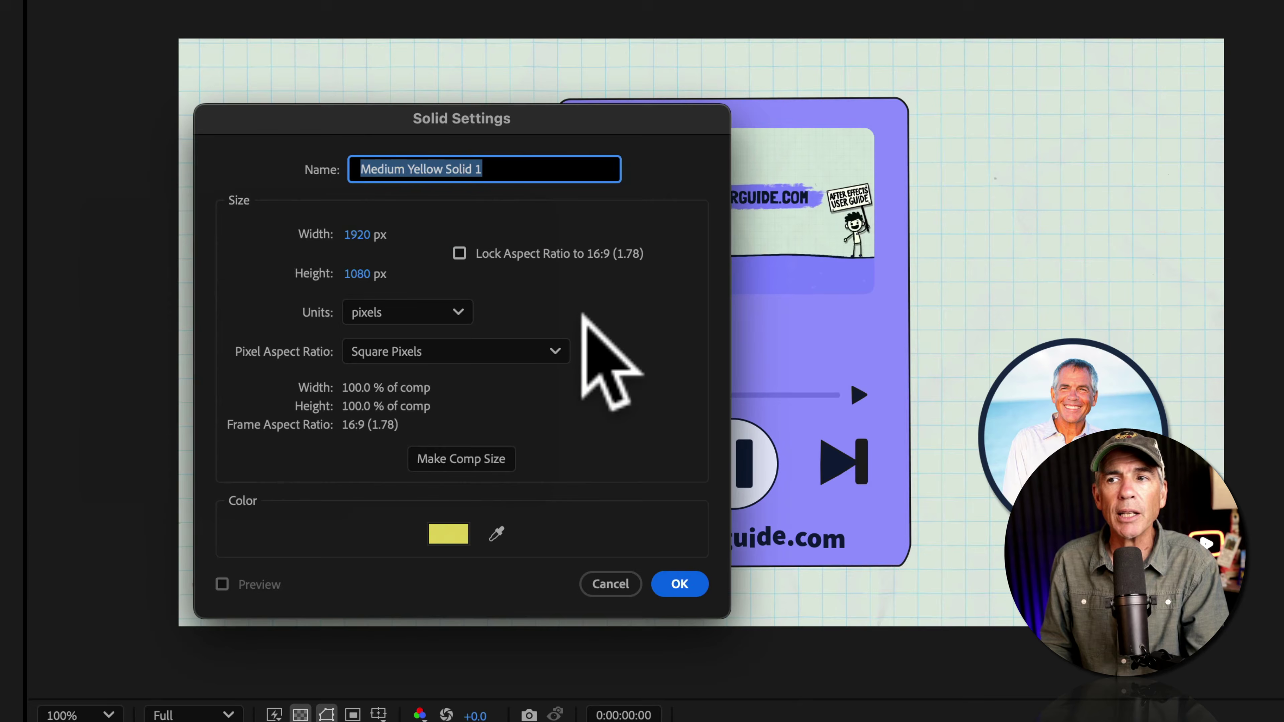
type("AUDIO")
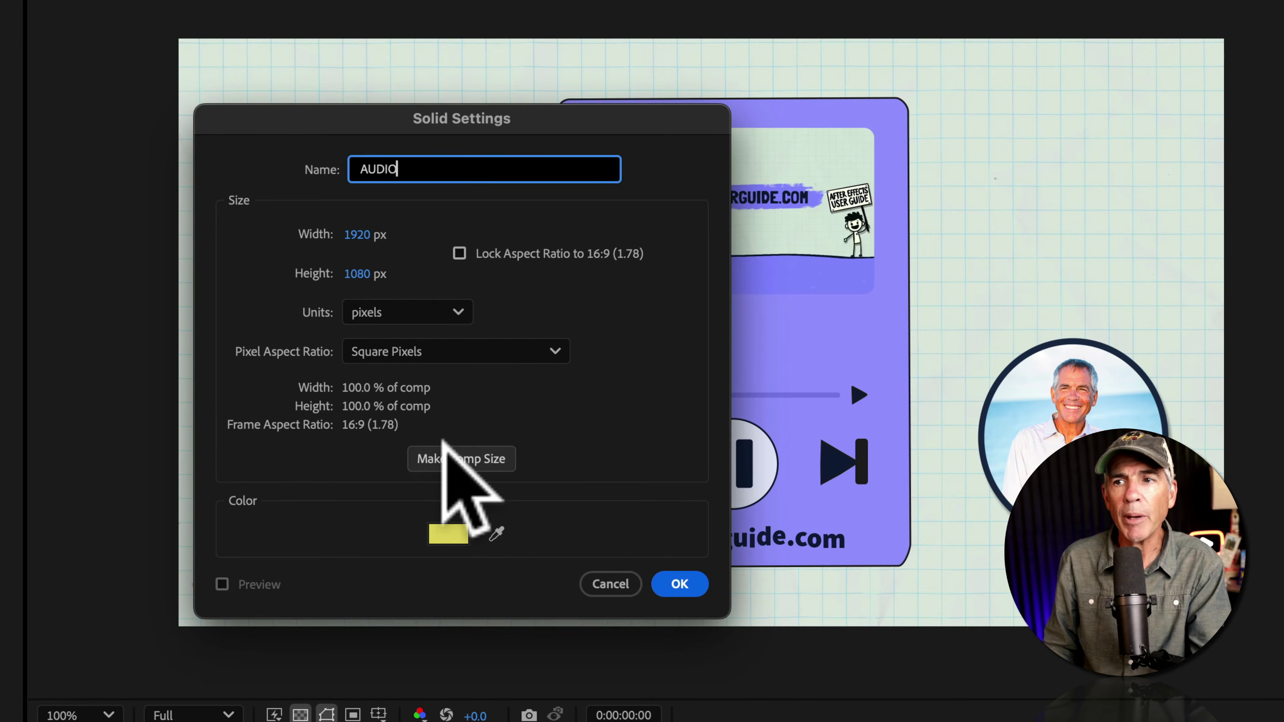
left_click(452, 459)
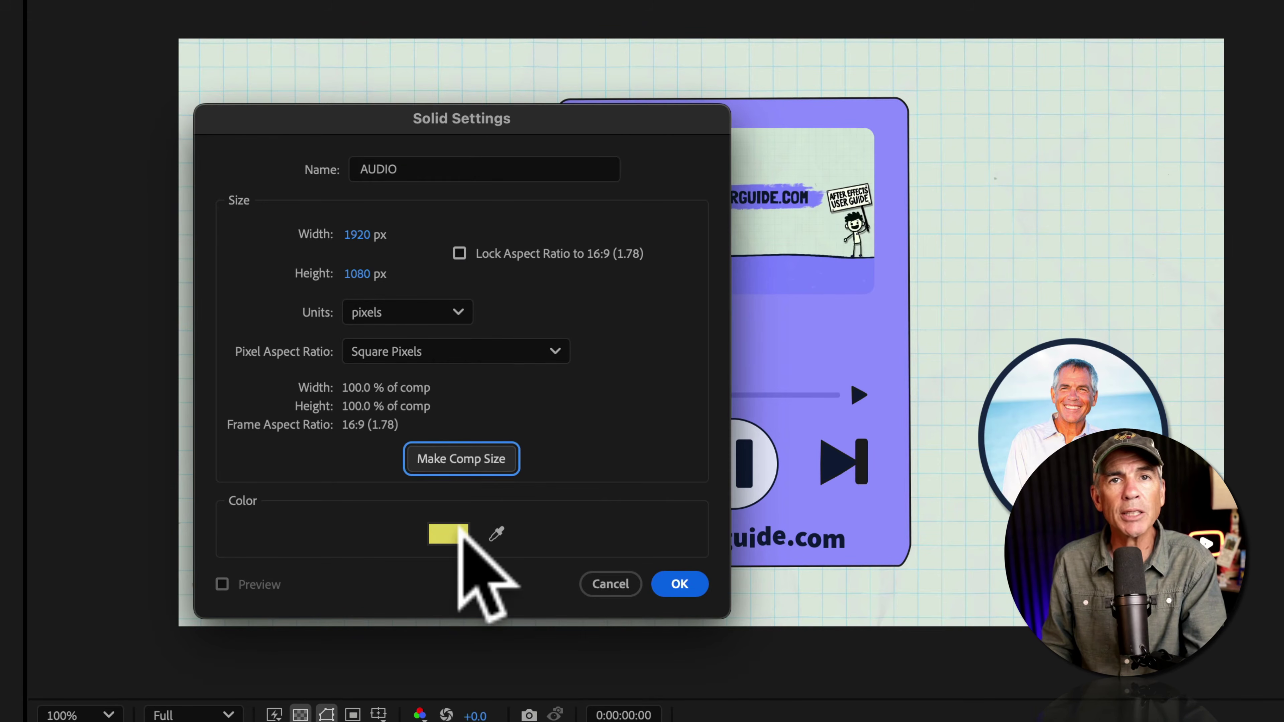
left_click(682, 579)
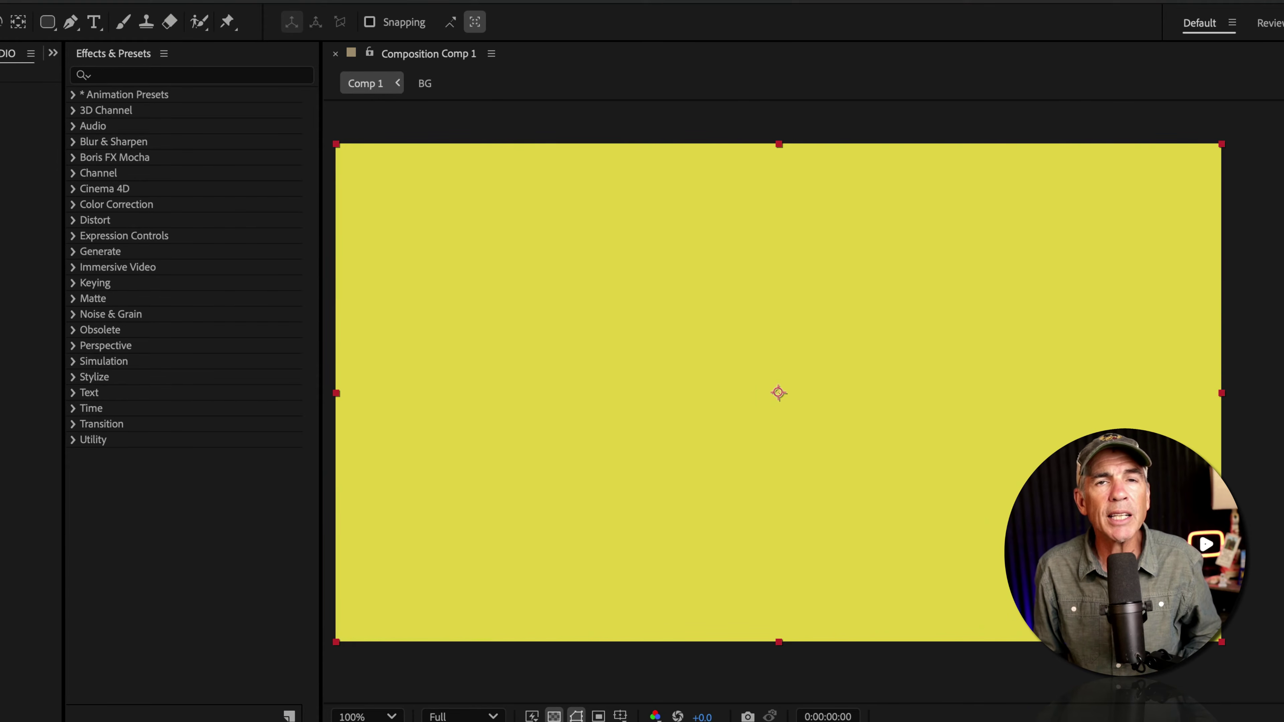
Apply the Audio Spectrum effect from the Generate category to the AUDIO solid.
left_click(110, 48)
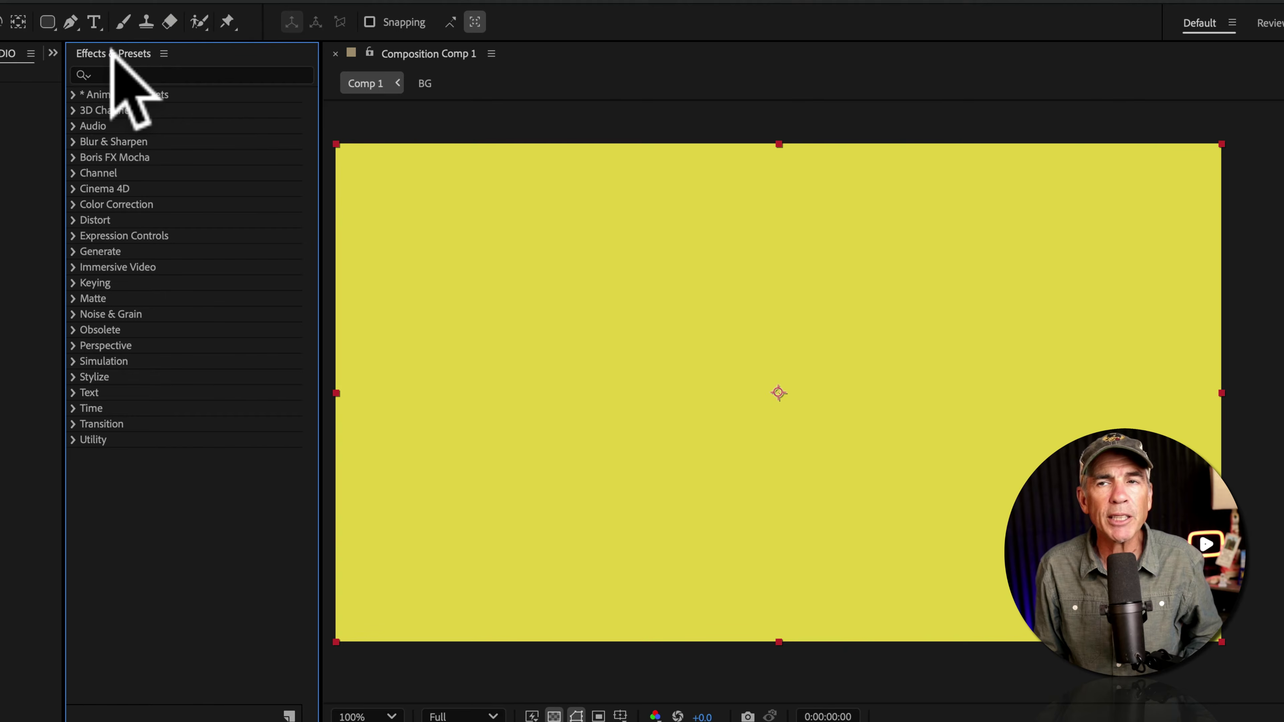
left_click(112, 74)
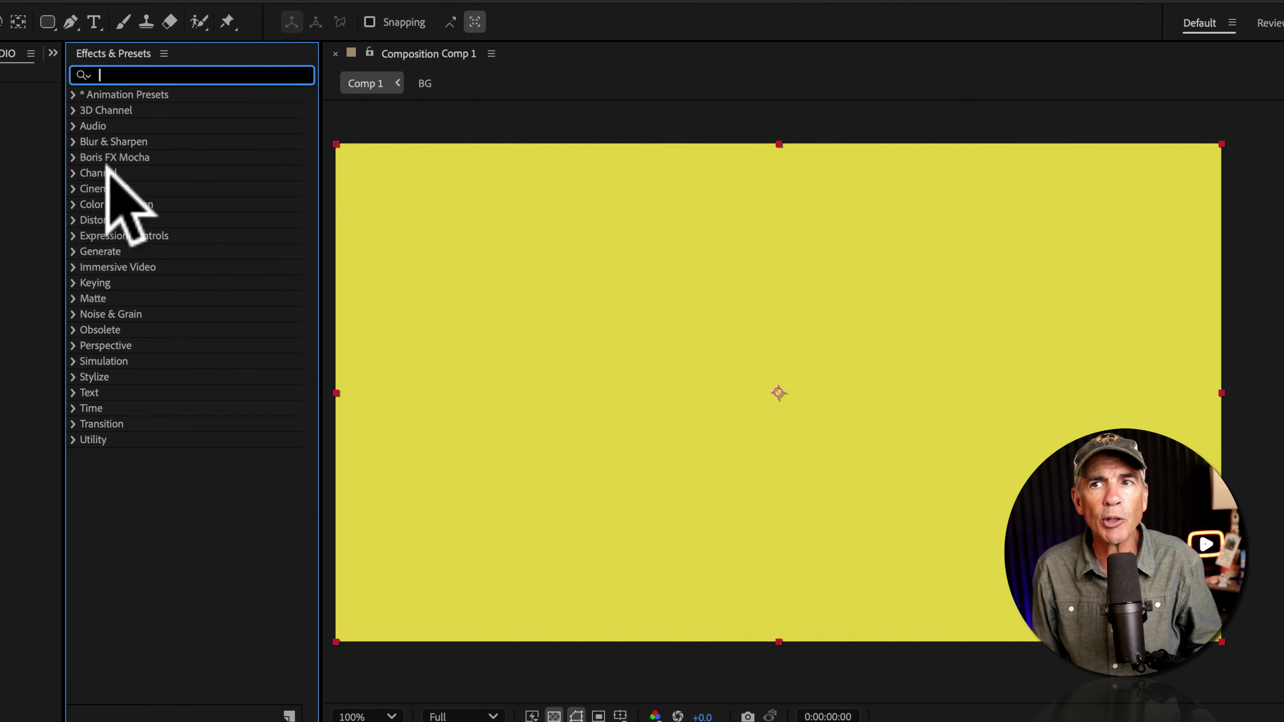
left_click(89, 248)
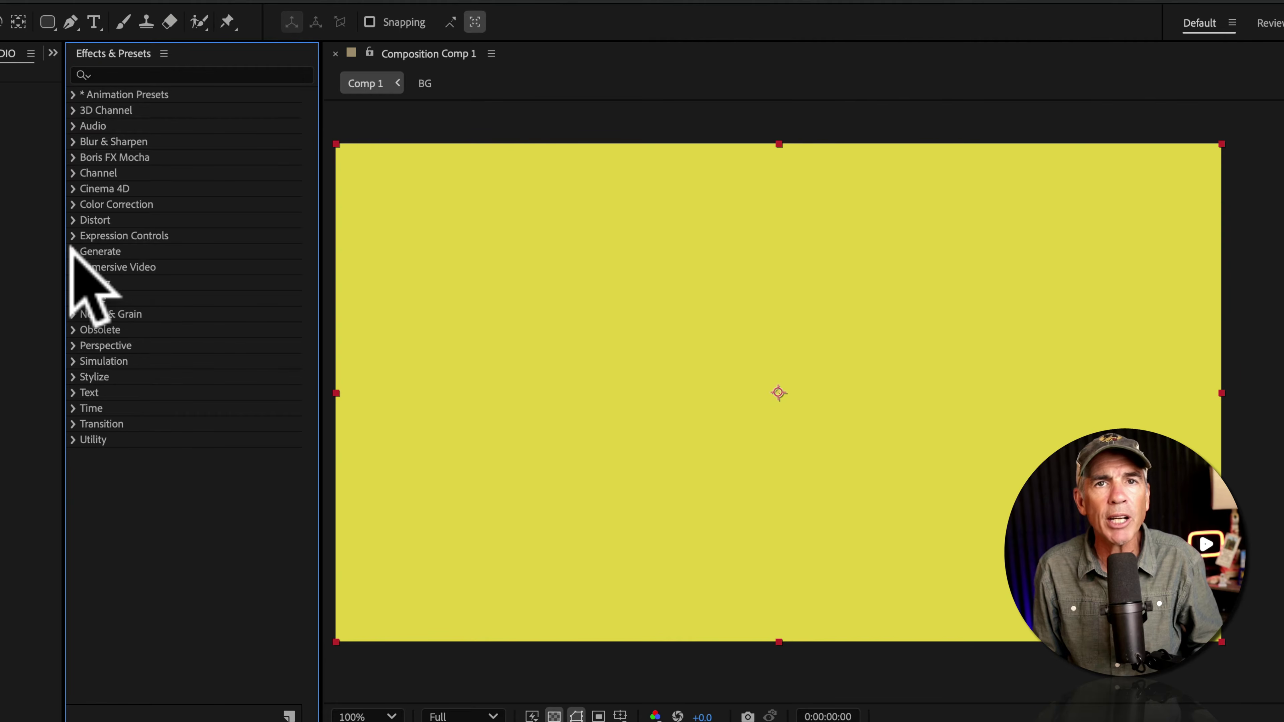
left_click(72, 249)
left_click(151, 298)
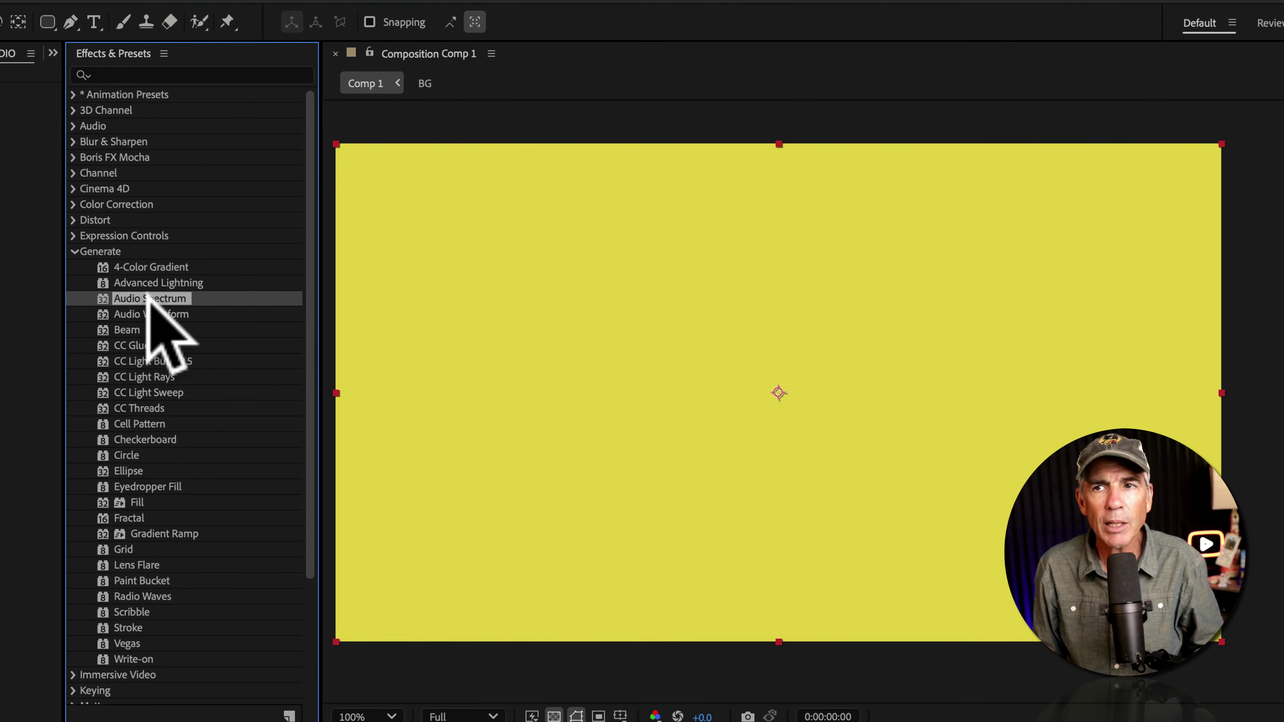
left_click_drag(152, 298, 621, 338)
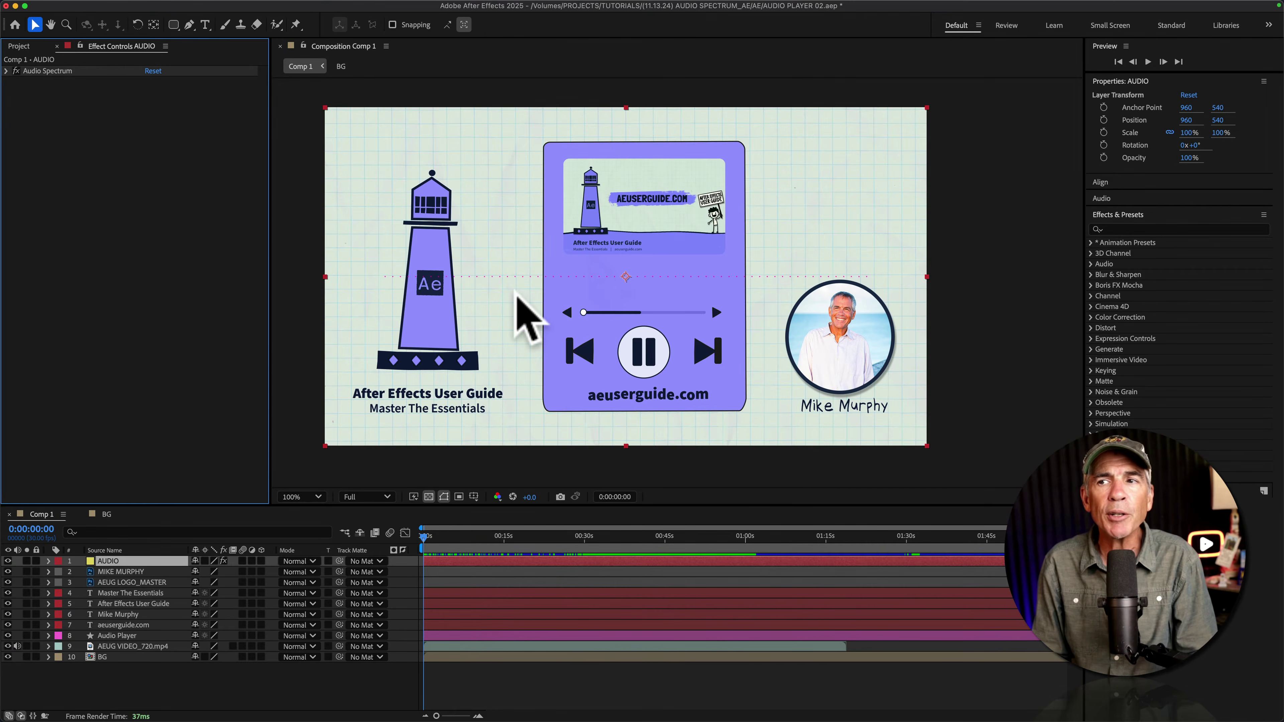
Set the Audio Spectrum's audio layer to AEUG VIDEO_720.mp4 and scrub the timeline to preview the response.
key("period")
key("period")
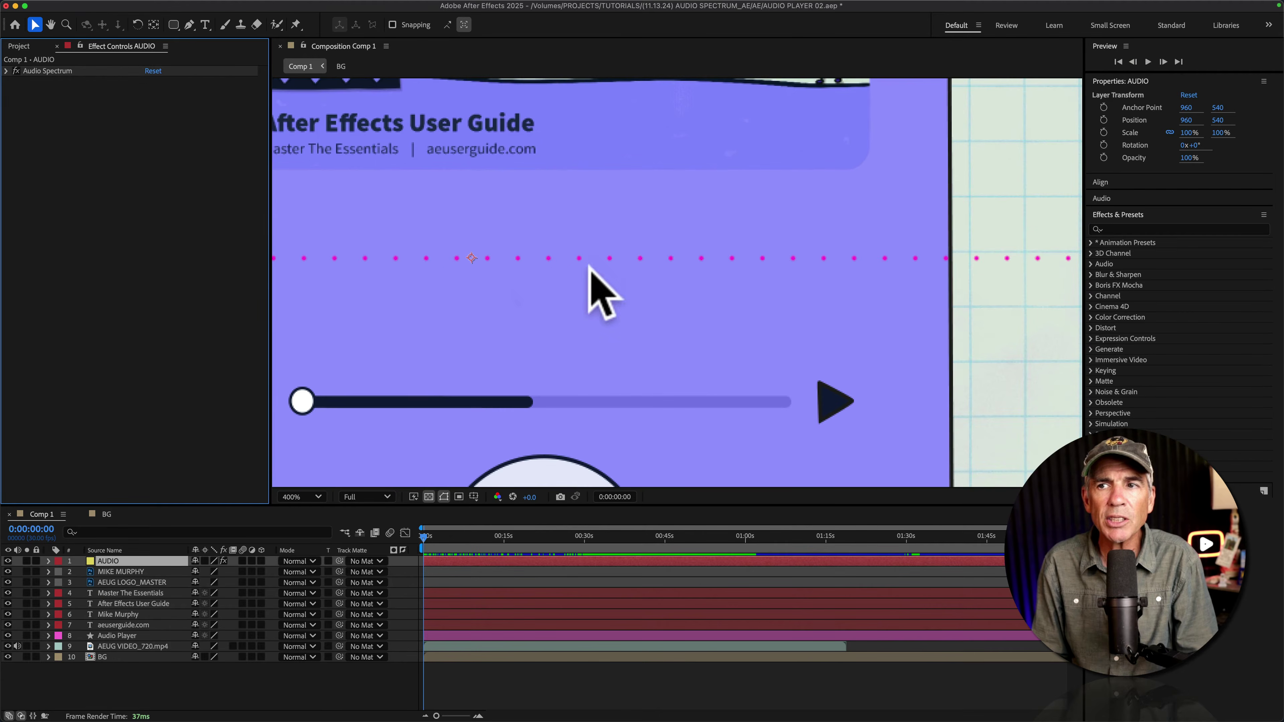
left_click_drag(420, 534, 308, 527)
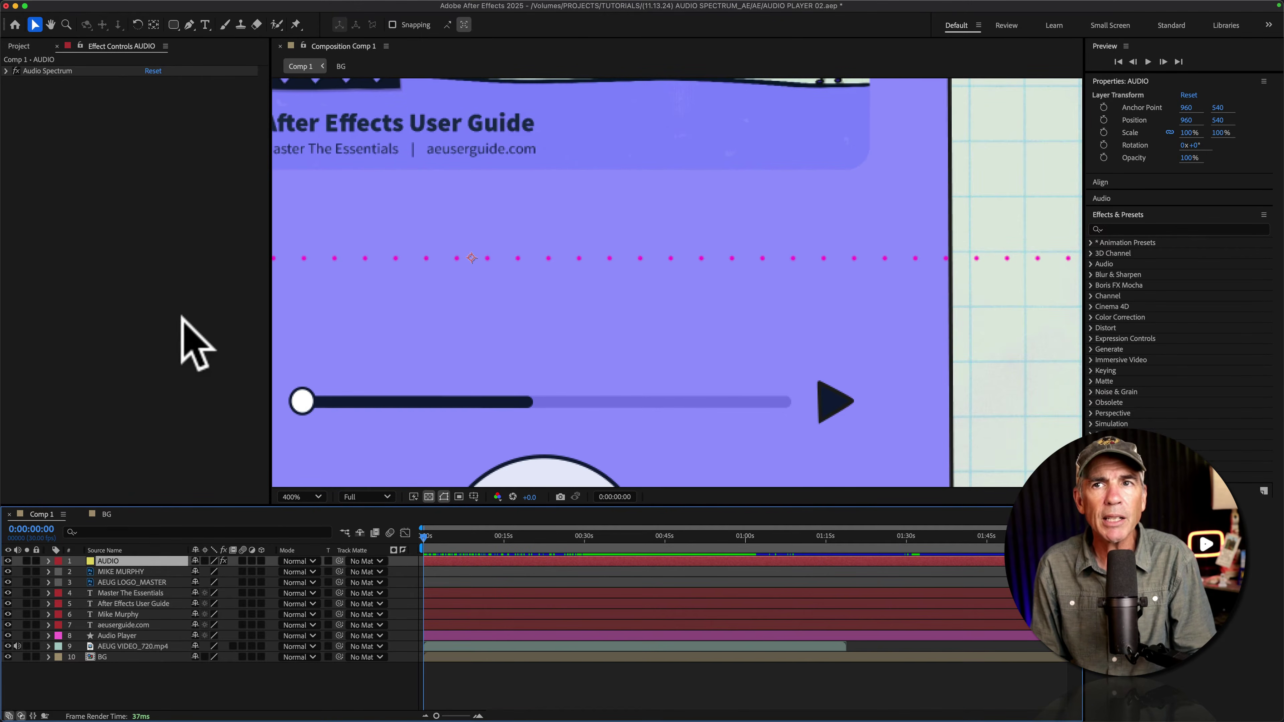
left_click(180, 309)
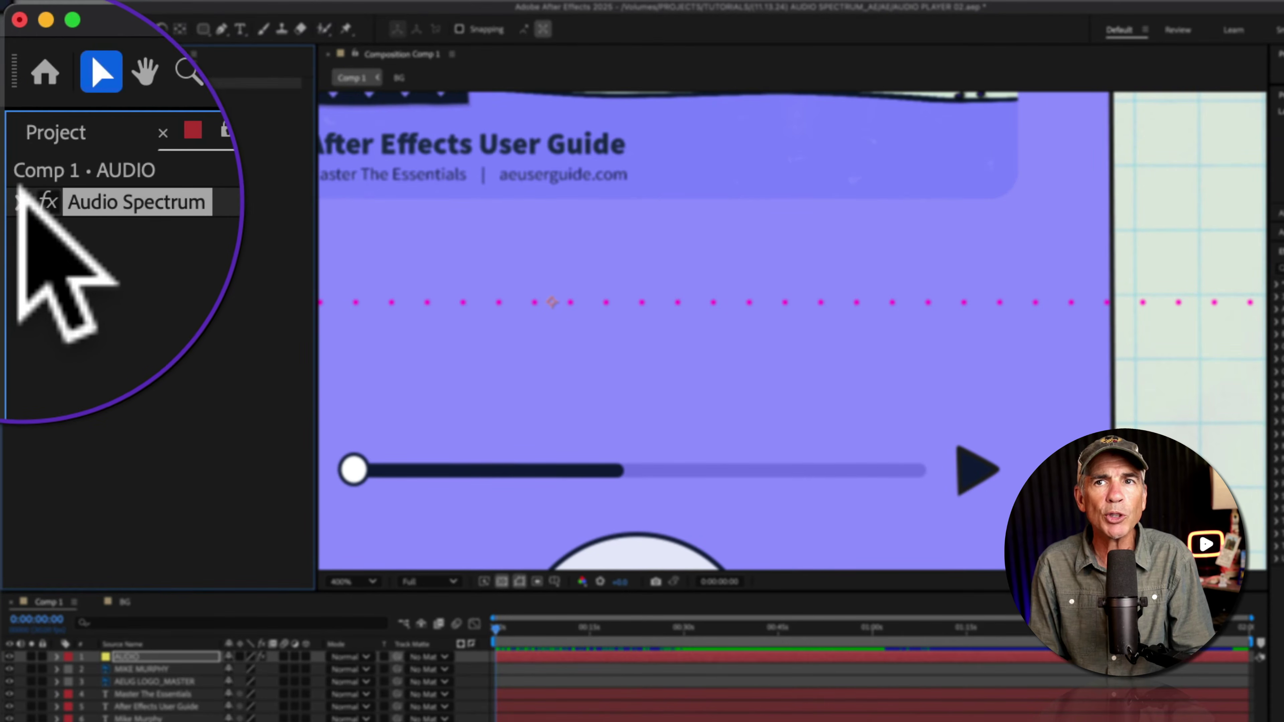
left_click(22, 201)
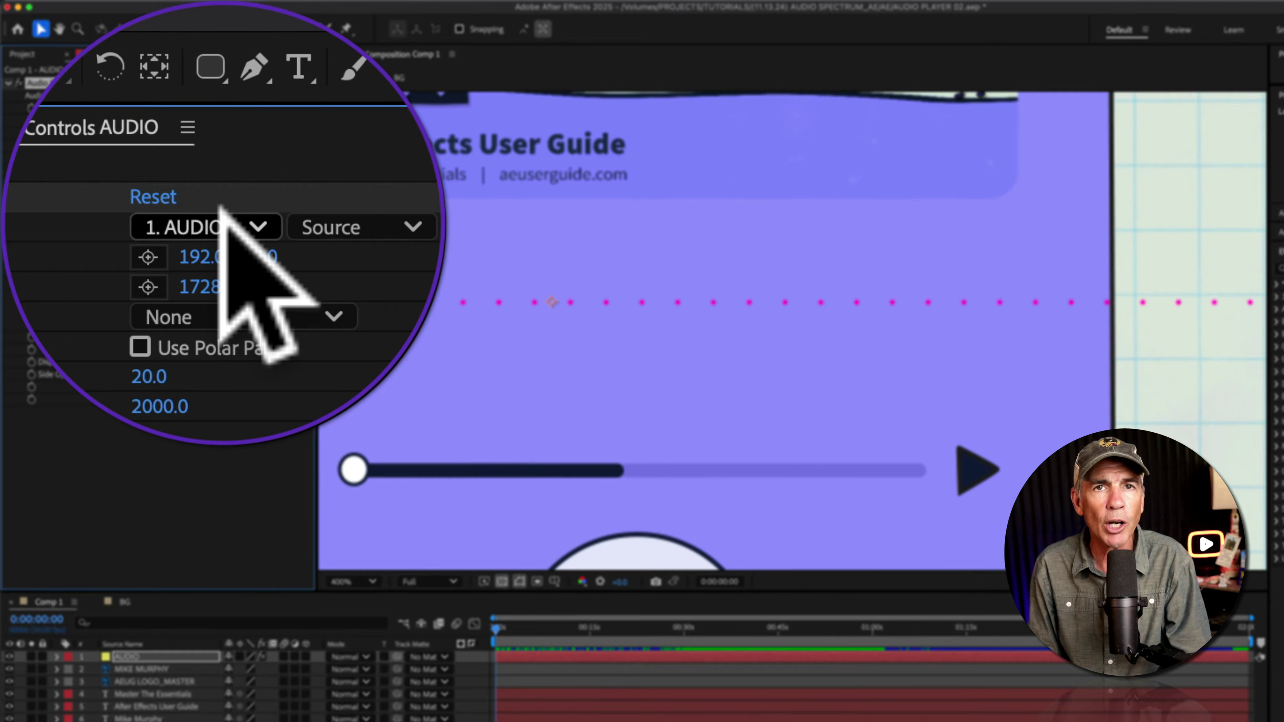
left_click(220, 208)
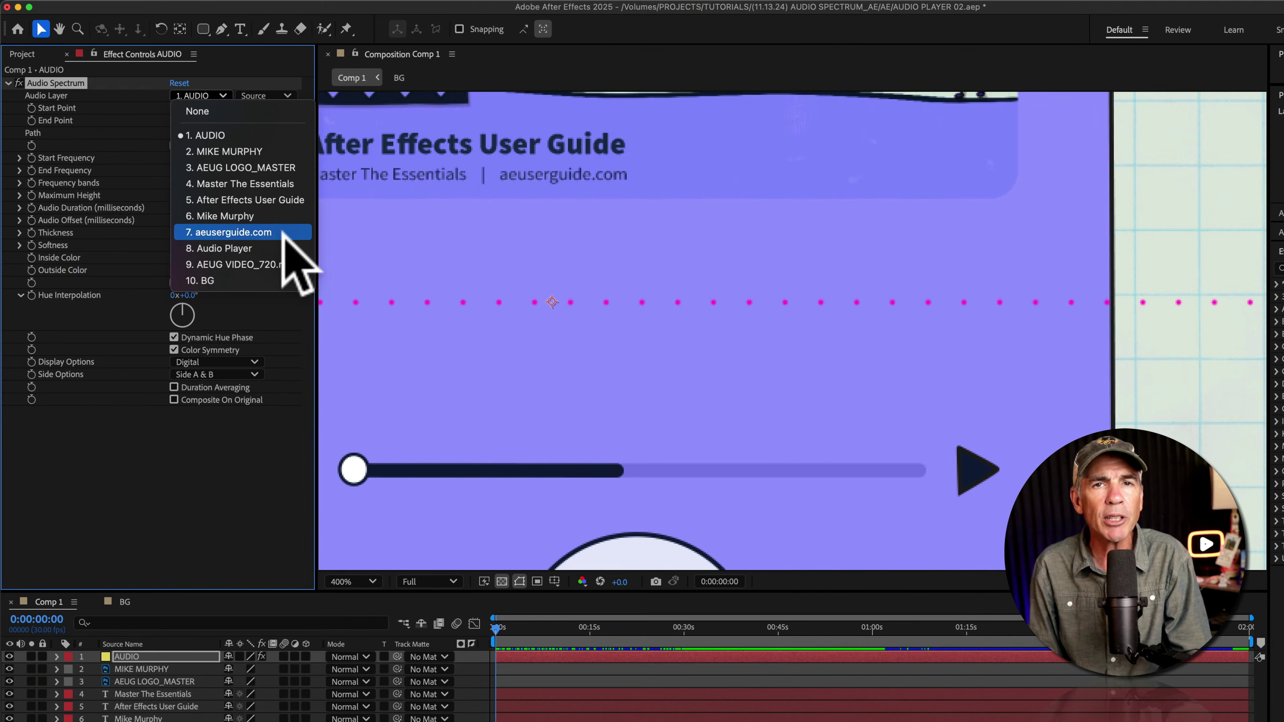
left_click(284, 263)
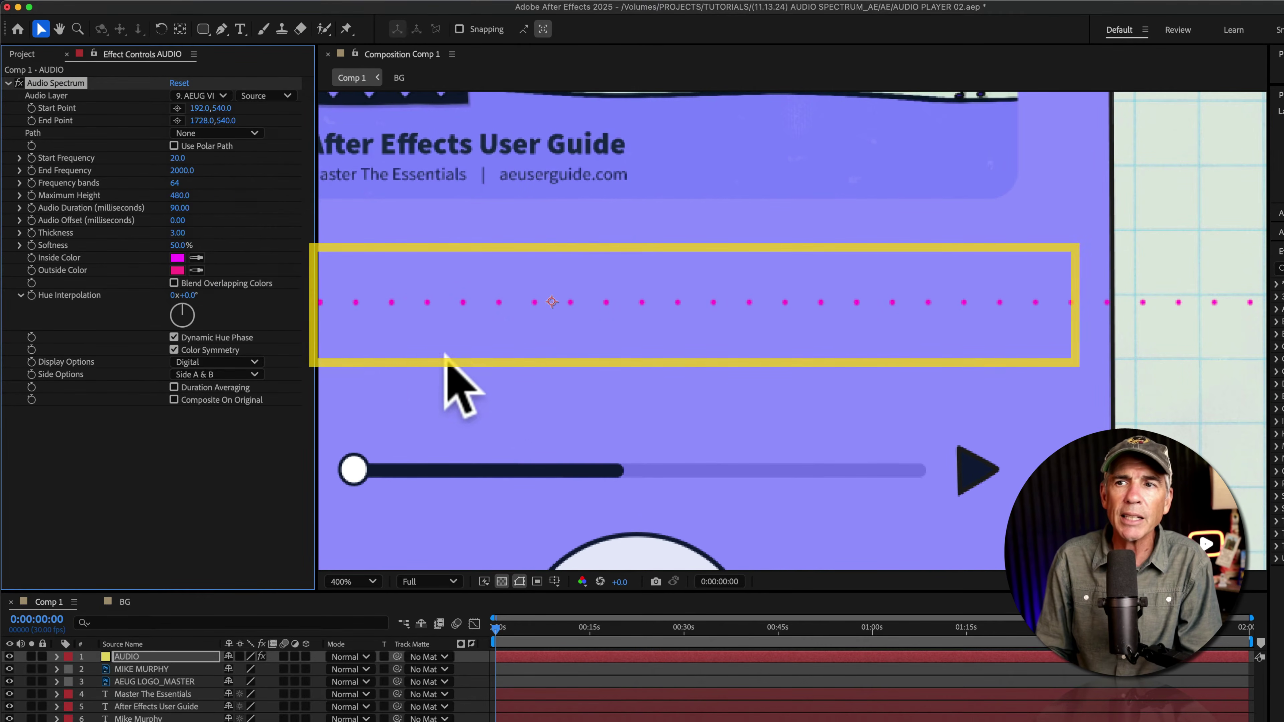
left_click_drag(498, 631, 523, 671)
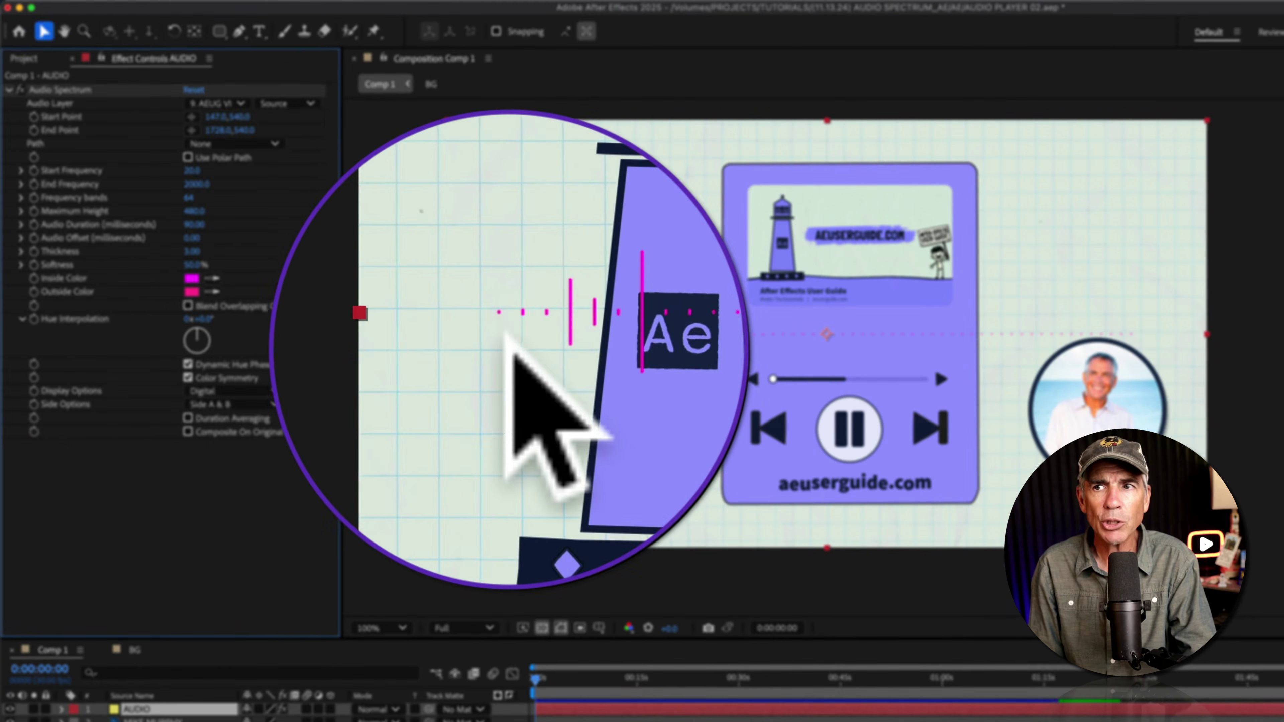
Set the spectrum's start point to 755, 540 and its end point to 1289, 540.
left_click_drag(217, 118, 725, 144)
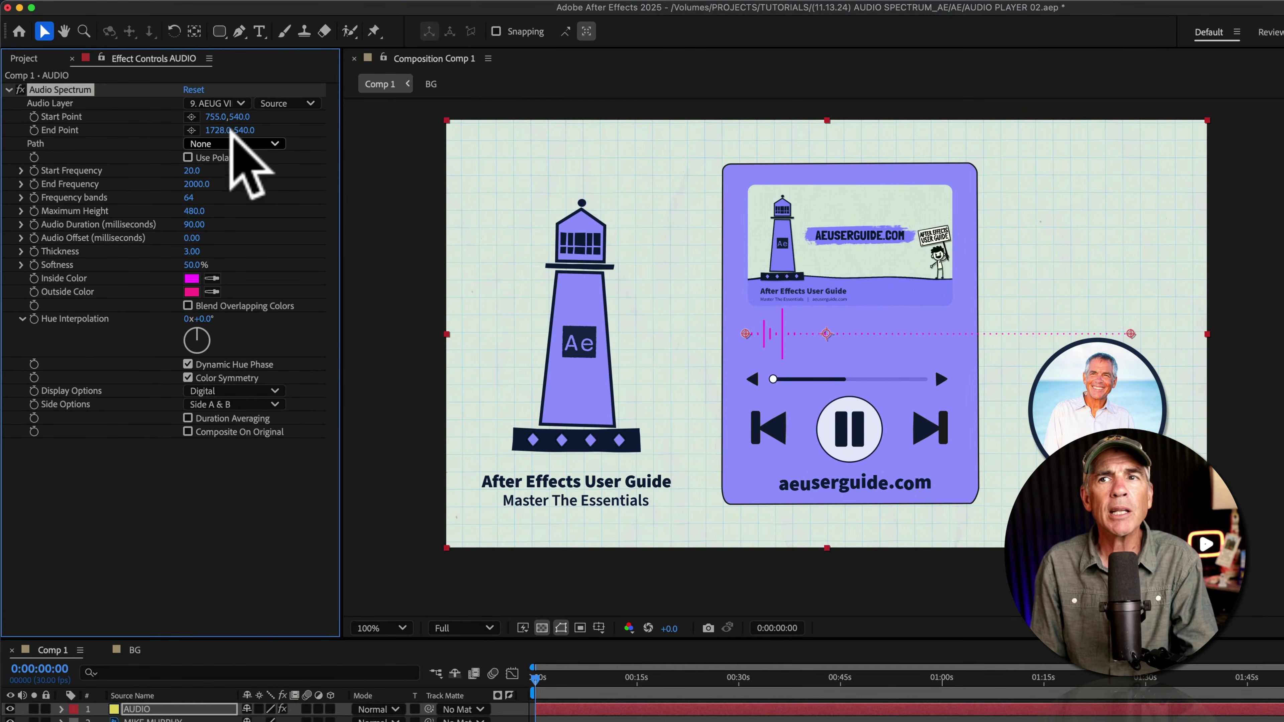
left_click_drag(227, 130, 5, 133)
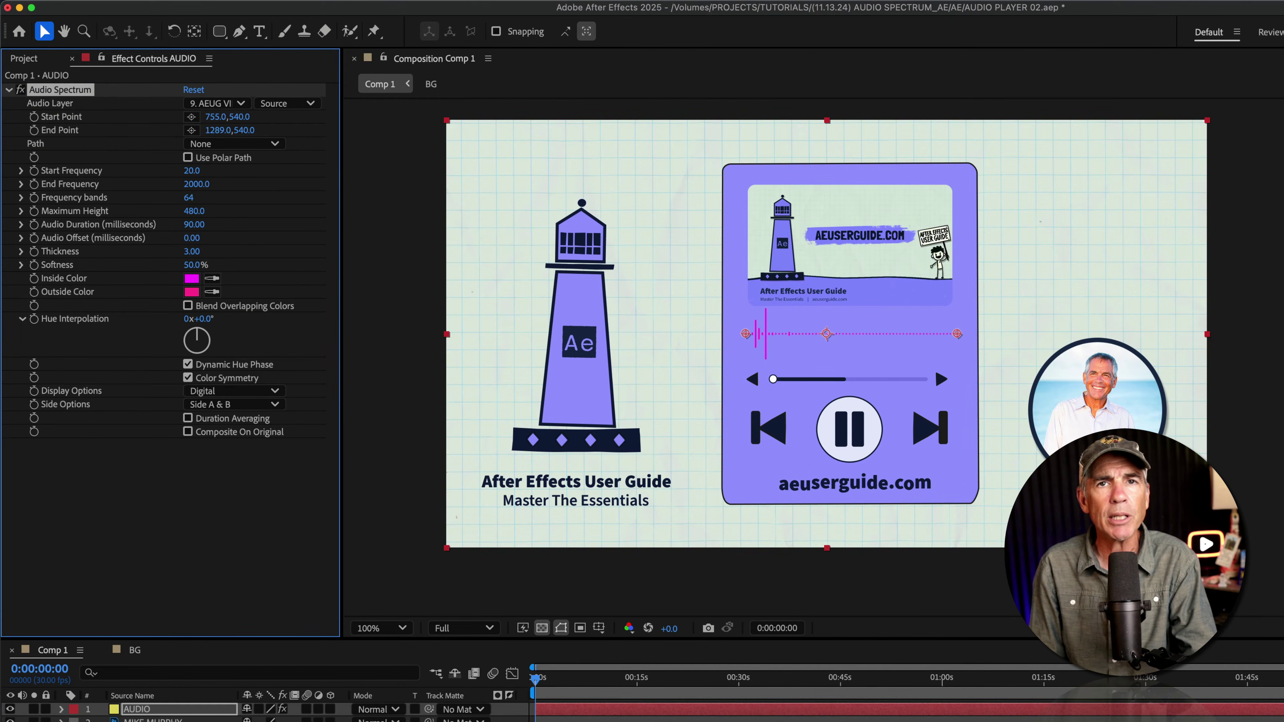
key("period")
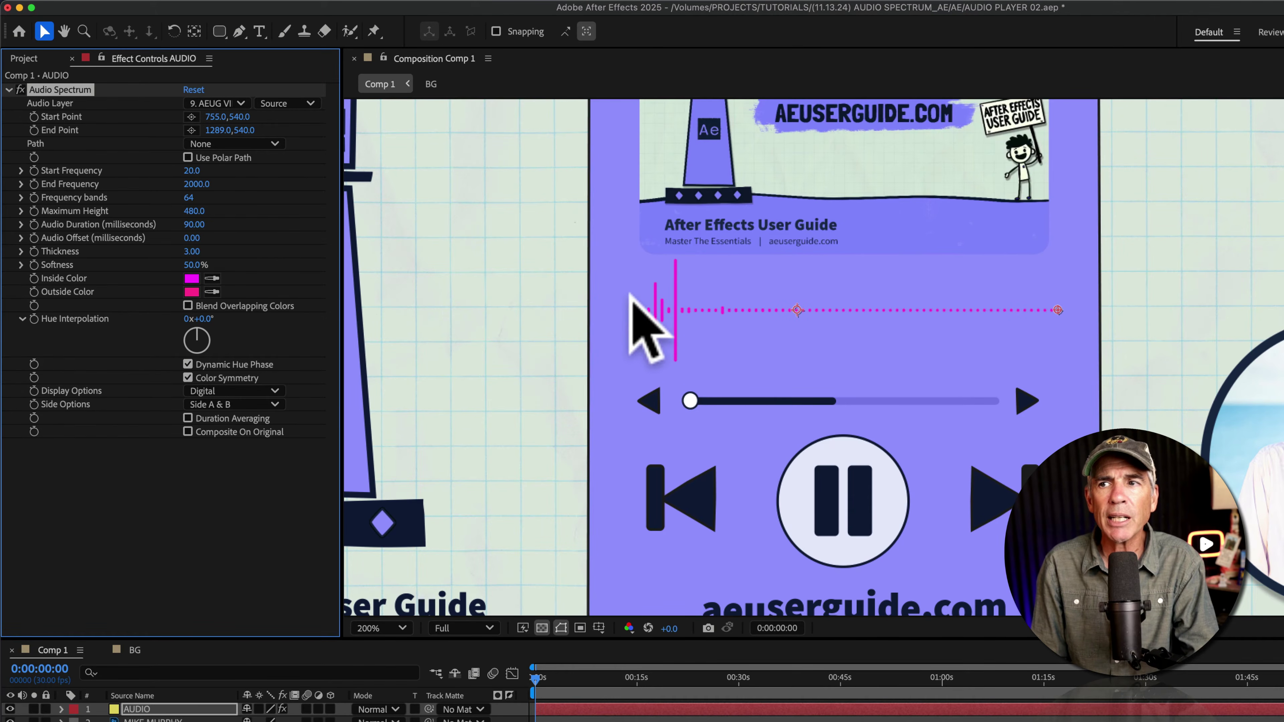
Try moving the spectrum's start point freehand to 667, 543 and re-placing it at 758, 540, and undo the placement.
left_click_drag(631, 309, 557, 310)
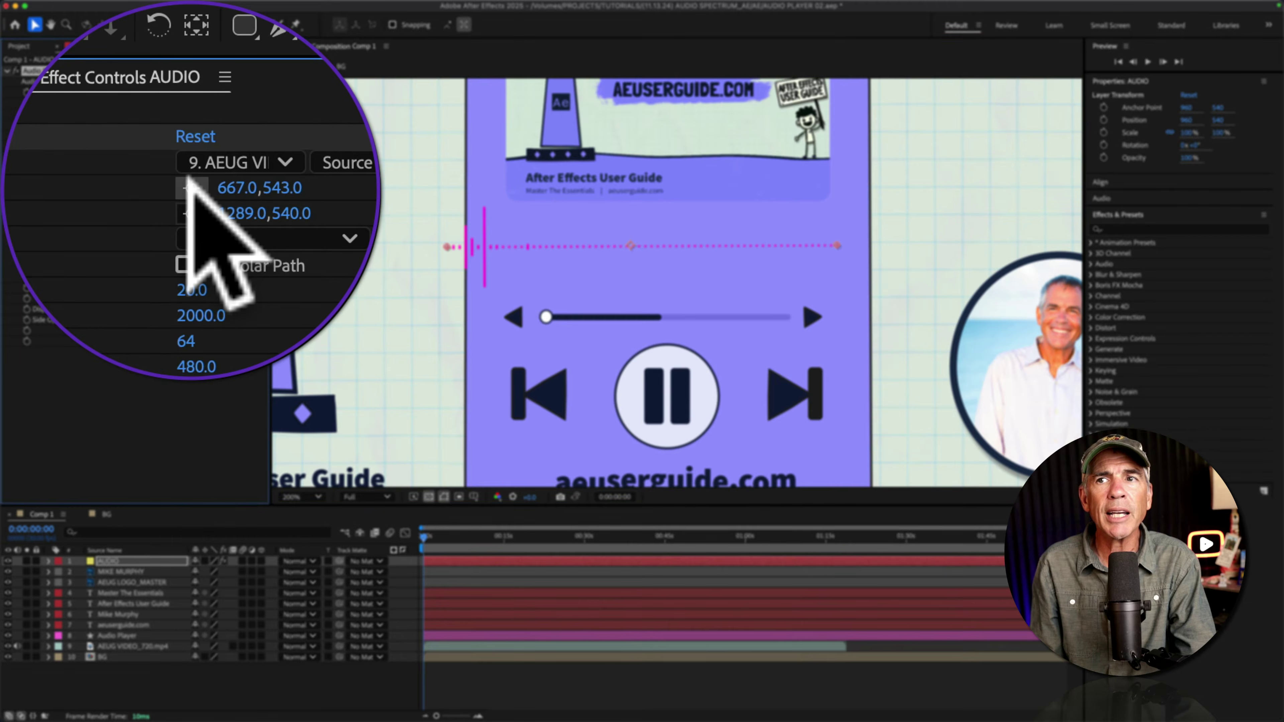
left_click(190, 186)
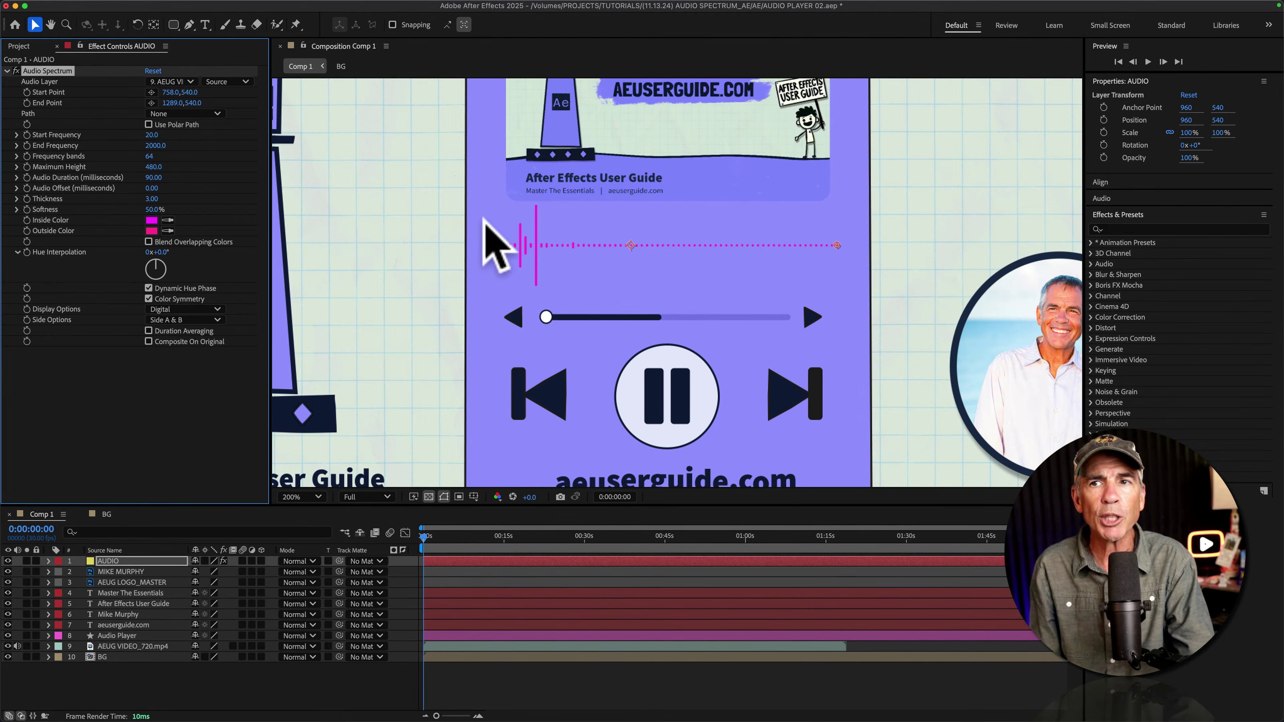
key("super+z")
scroll(636, 281, "down", 2)
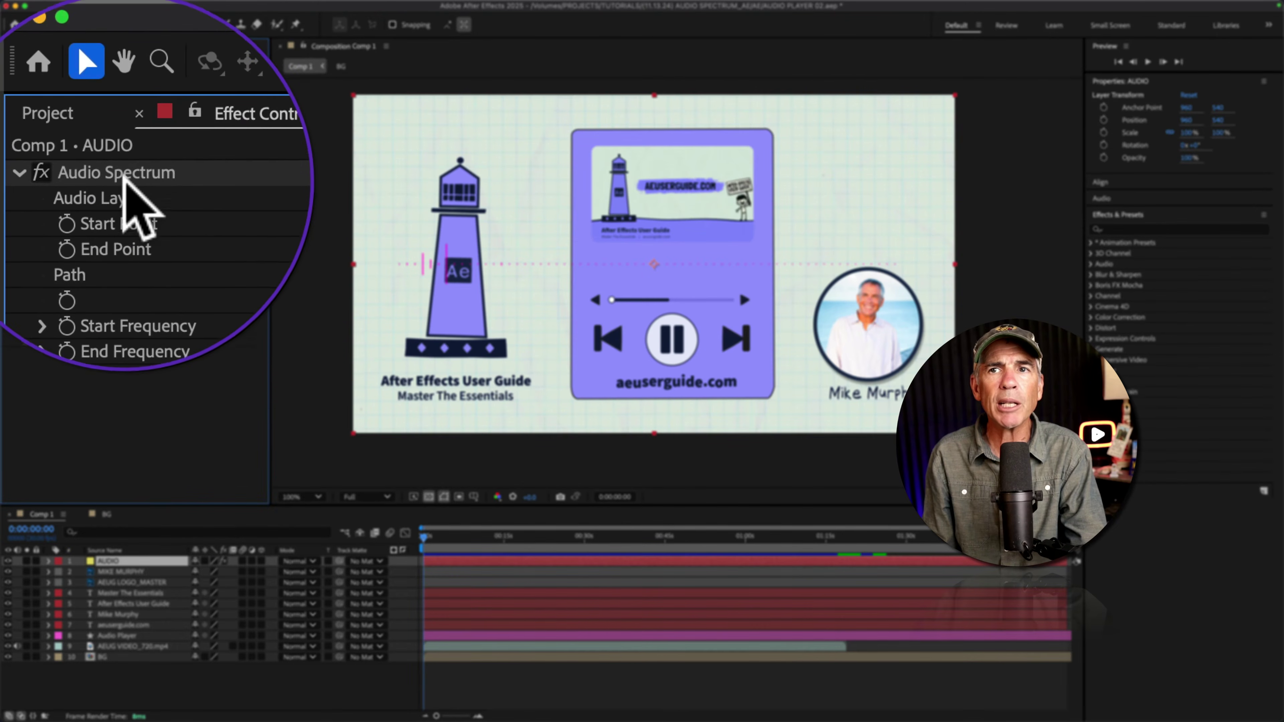
Try moving the spectrum's start point freehand to about 97, 526 on the canvas and undo the move.
left_click(51, 72)
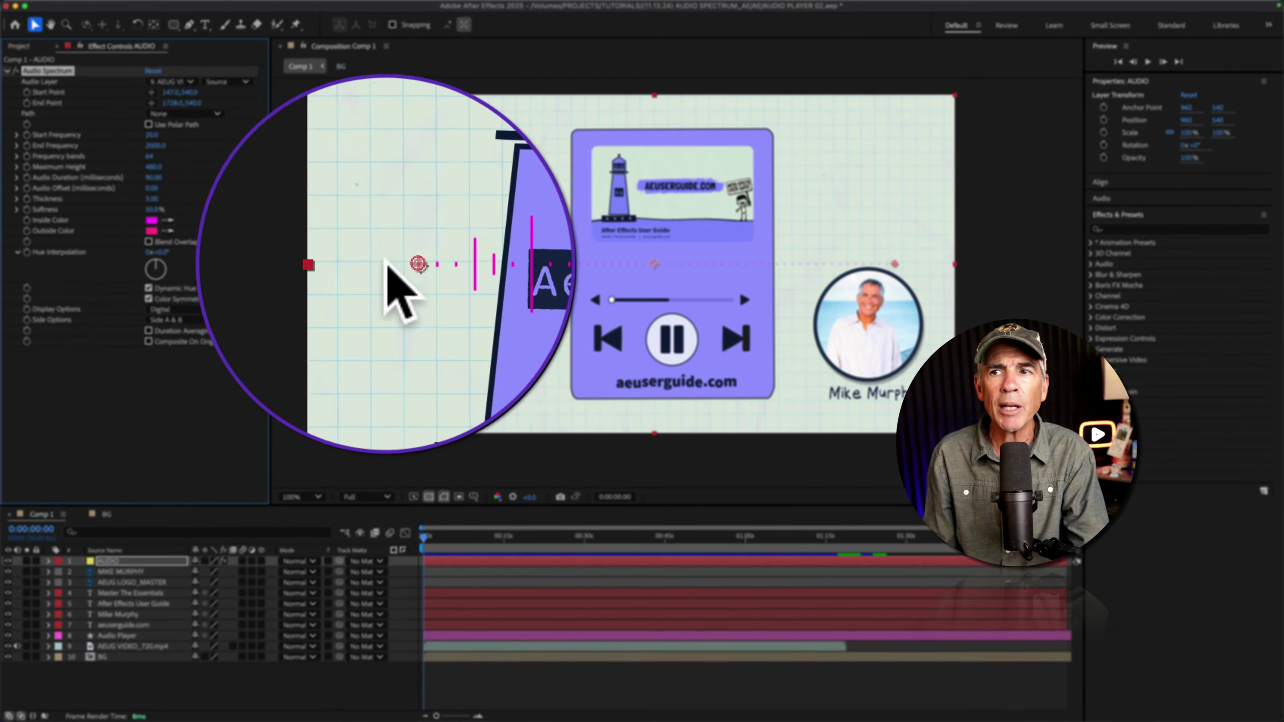
left_click_drag(399, 264, 416, 391)
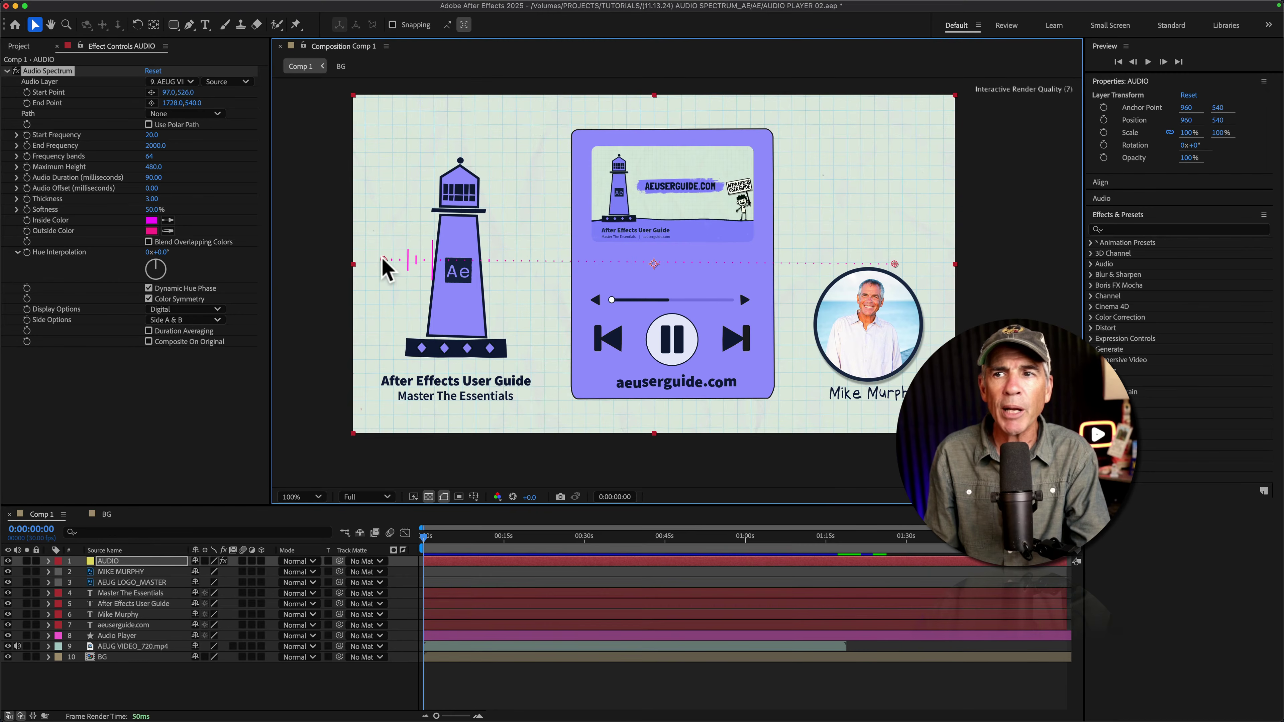
key("super+z")
Place the spectrum's start point at 752, 540 and end point at 1276, 540, constrained to the same horizontal line.
left_click(150, 92)
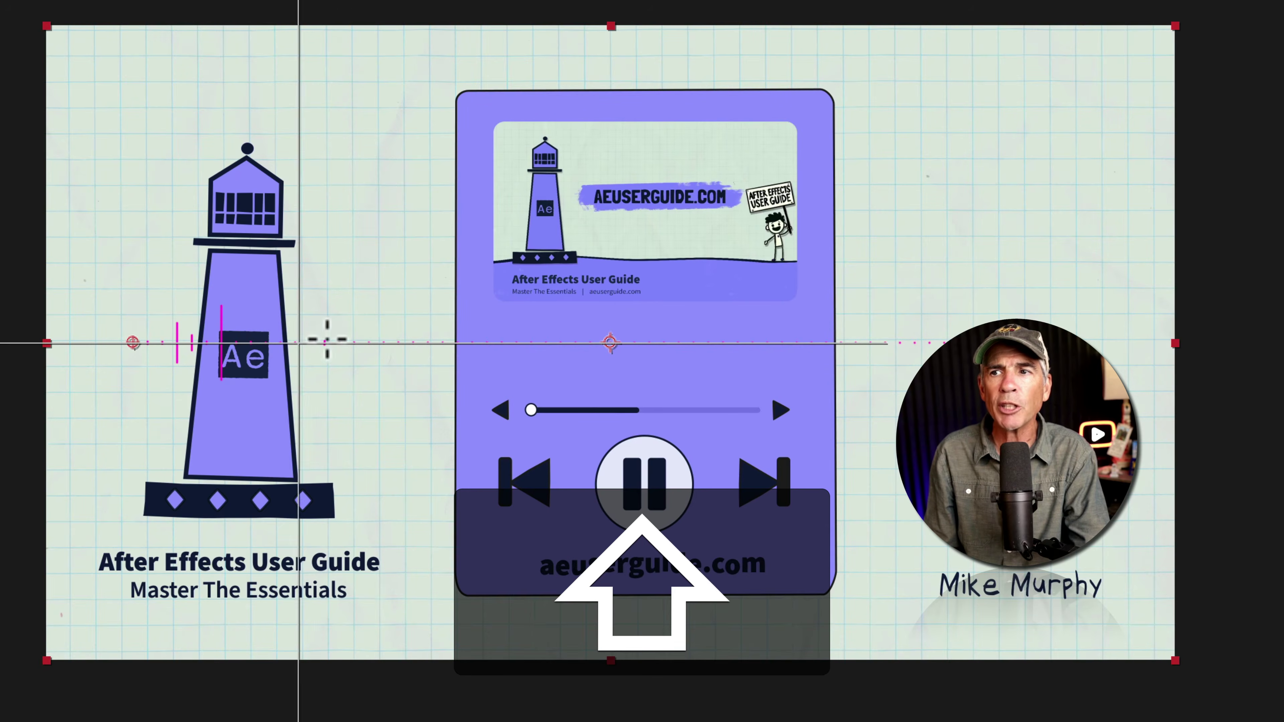
left_click(490, 344)
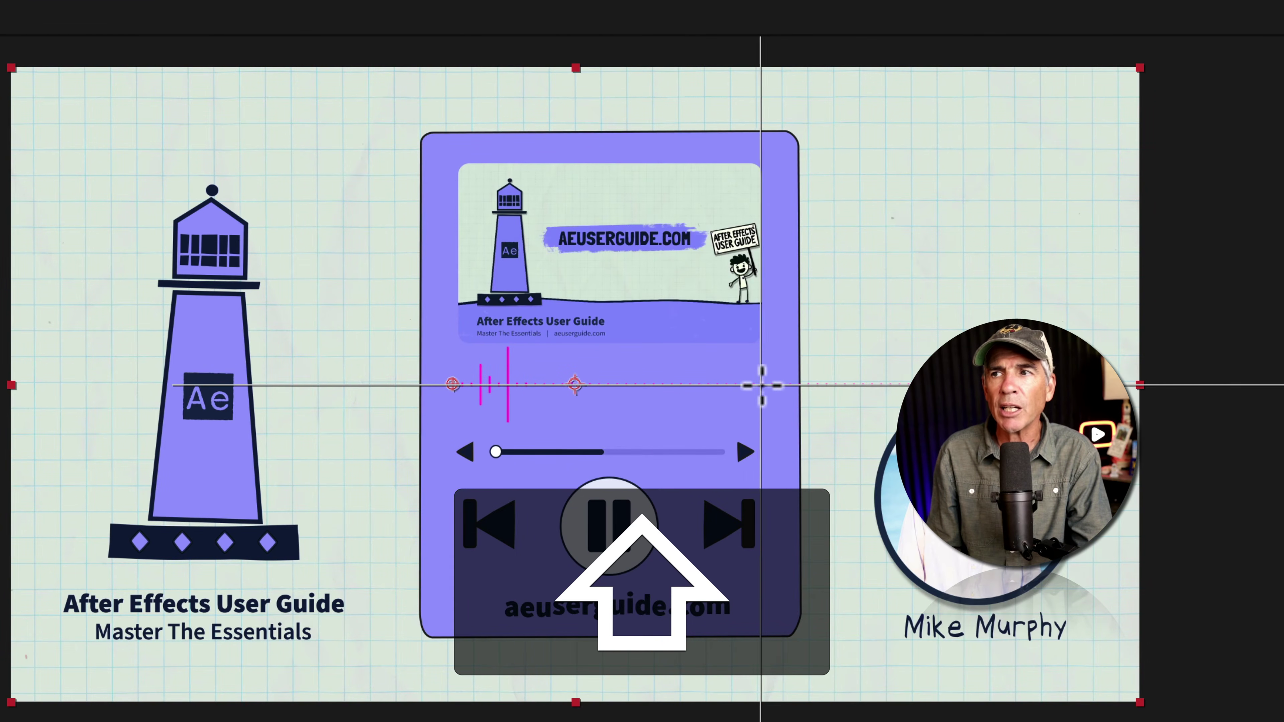
left_click(761, 386)
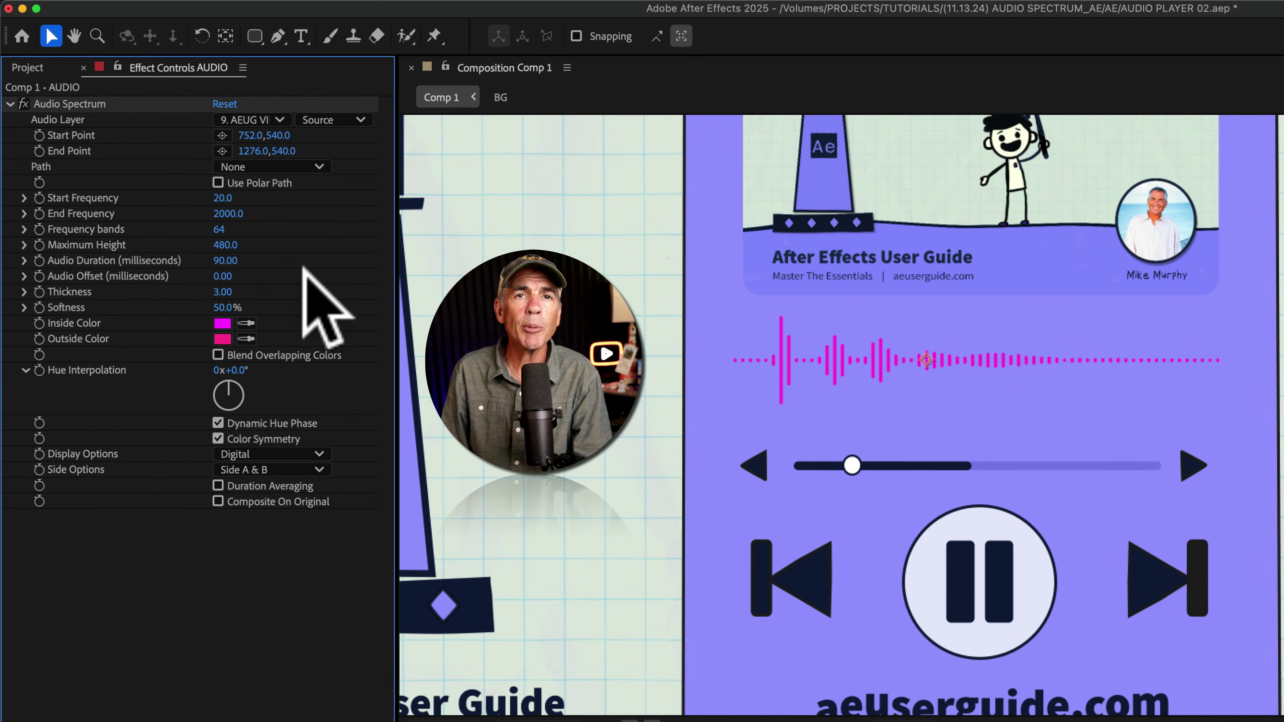
Set the Audio Spectrum's start frequency to 300 and end frequency to 500.
left_click(227, 197)
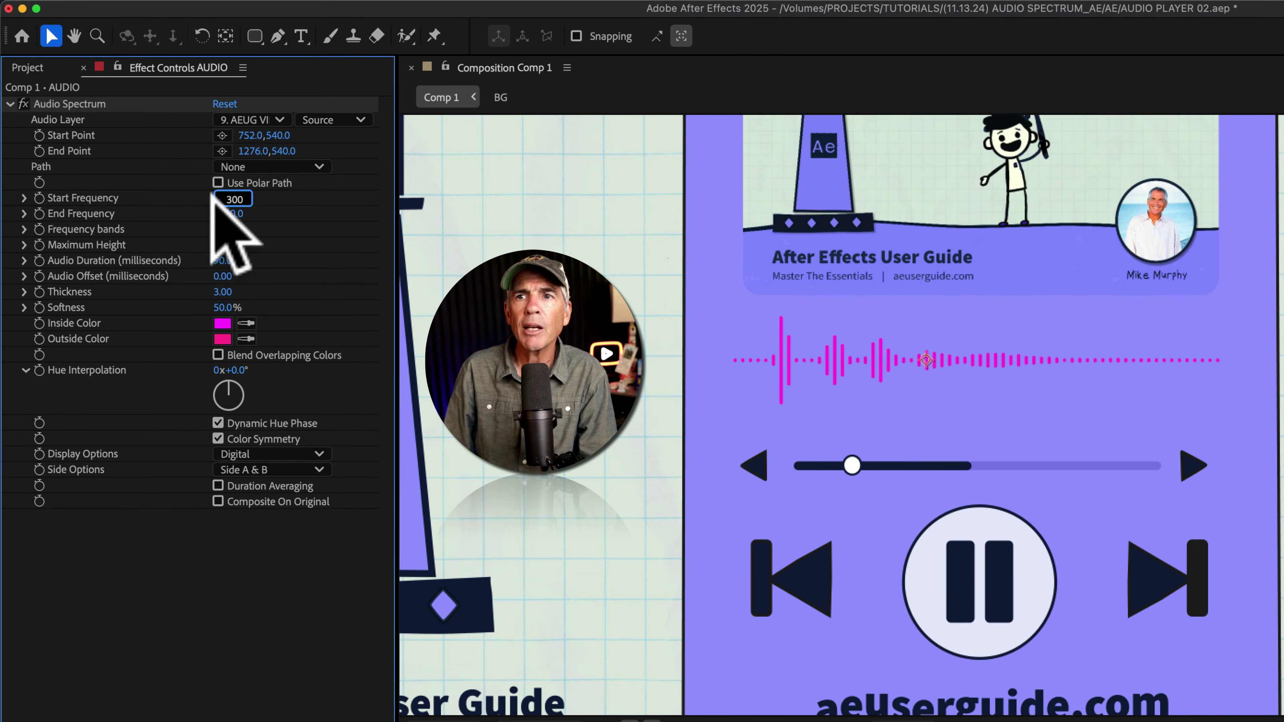
key("Tab")
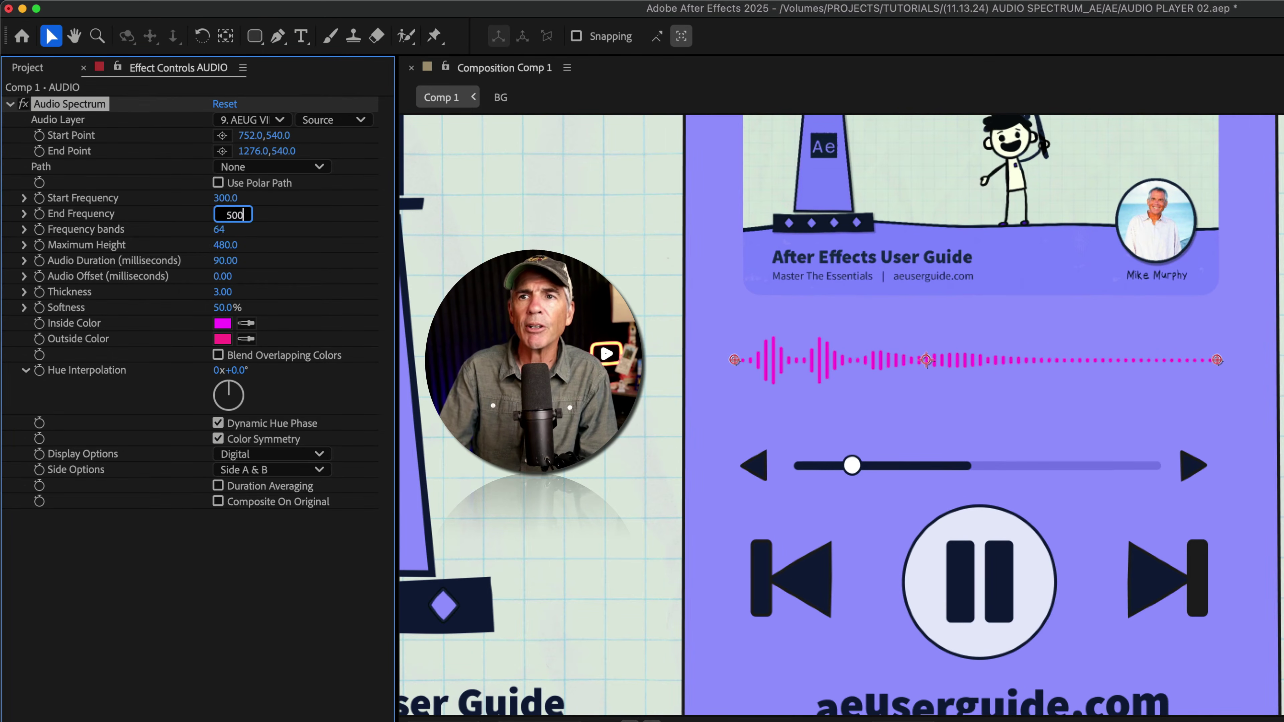
key("Return")
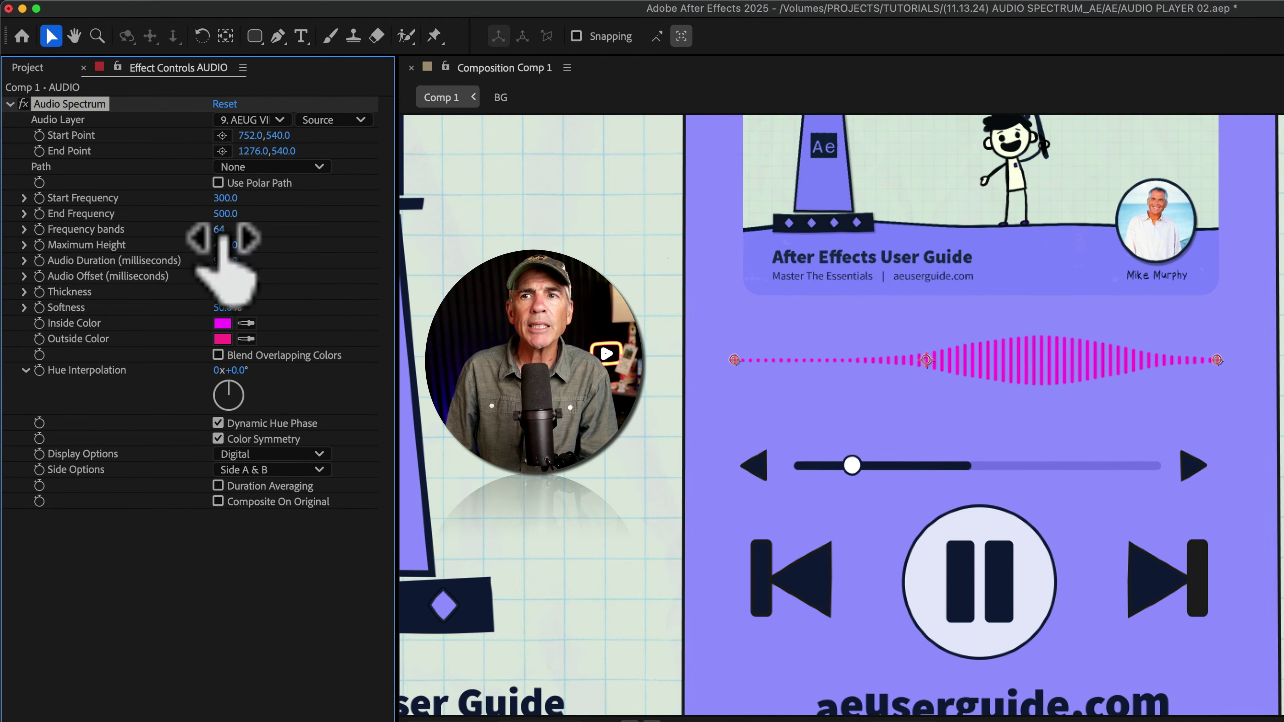
Set the spectrum's frequency bands to 20, maximum height to 325 and thickness to 10.
type("20")
key("Return")
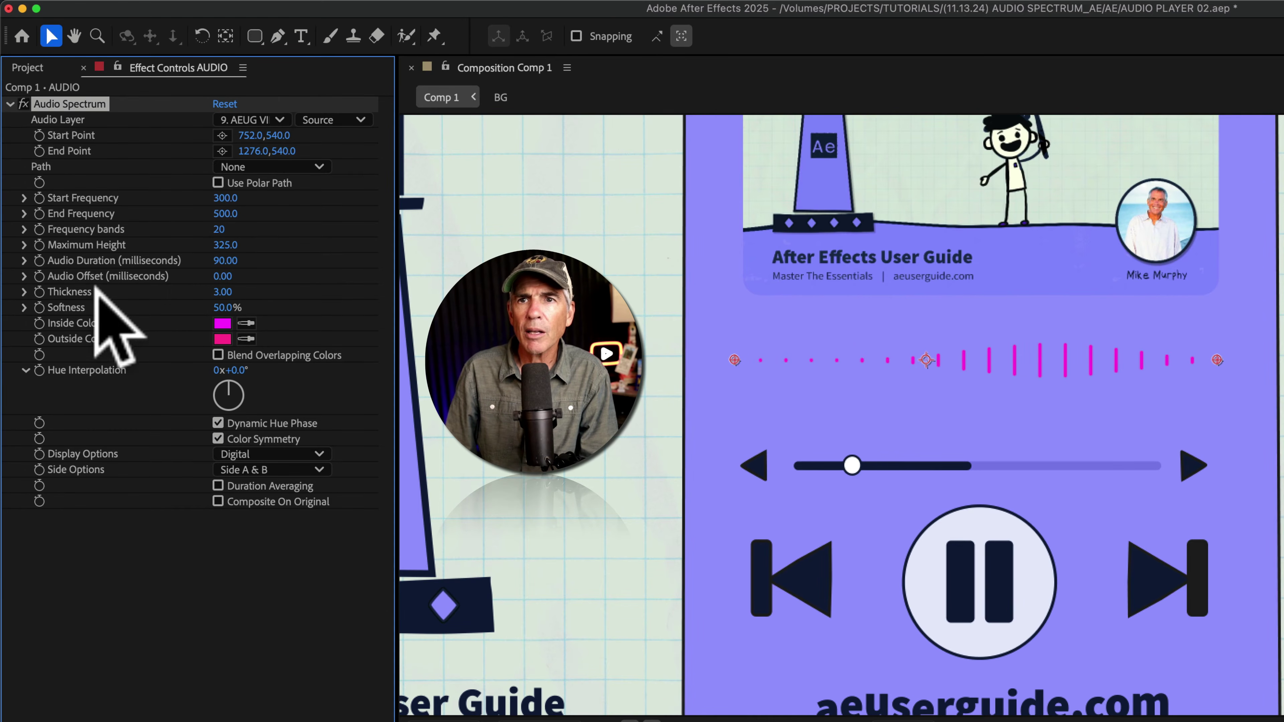
left_click(222, 291)
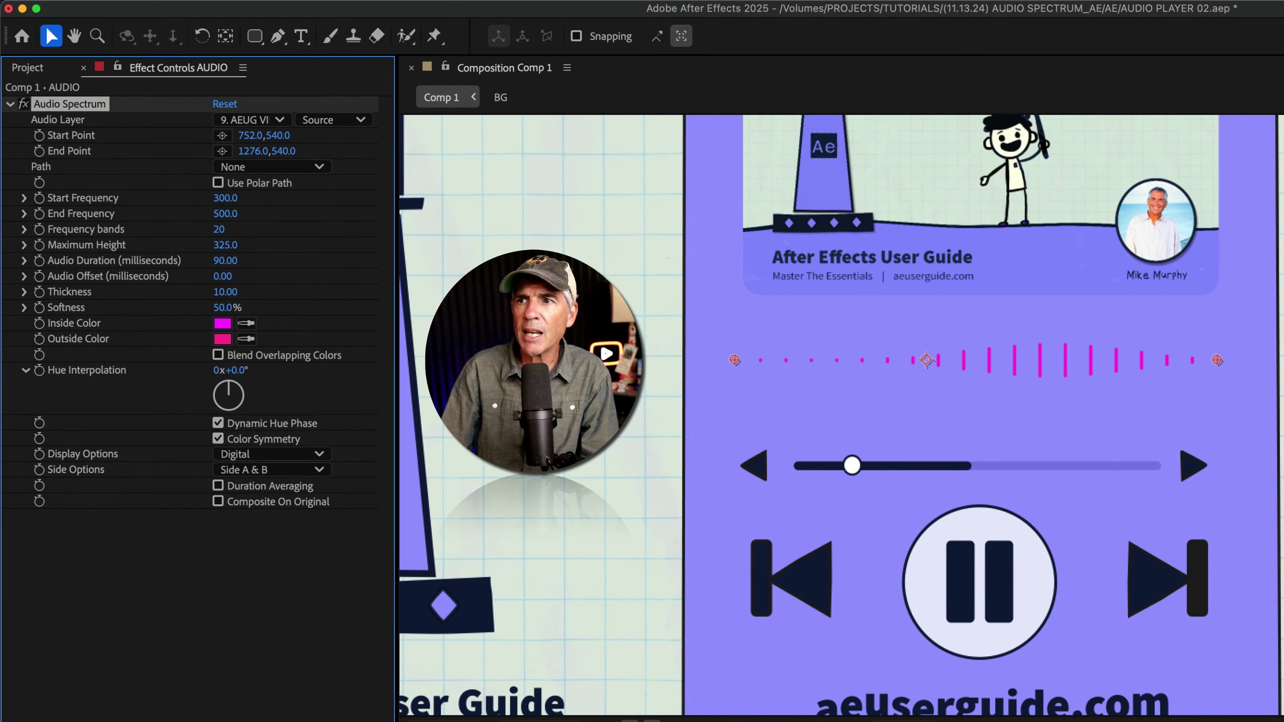
Set the spectrum's softness to 0% and sample the player's dark navy rewind button for both its inside and outside colors.
left_click_drag(224, 307, 197, 307)
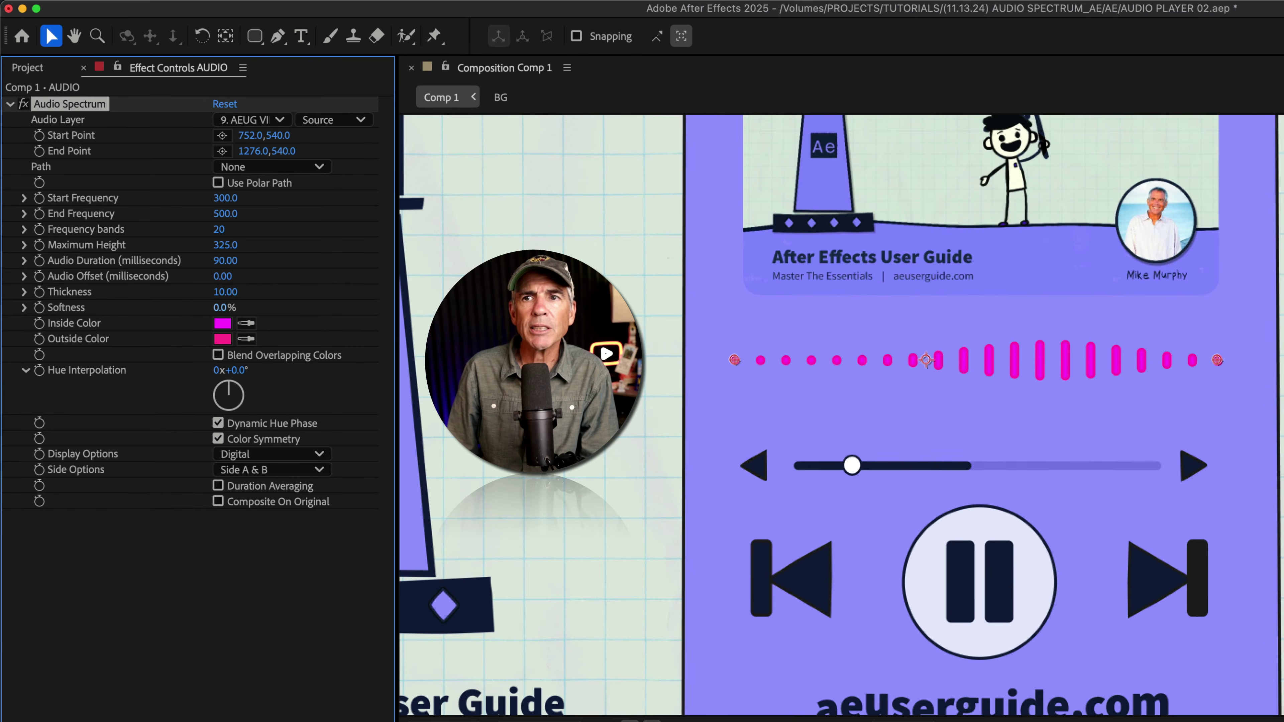
left_click(245, 323)
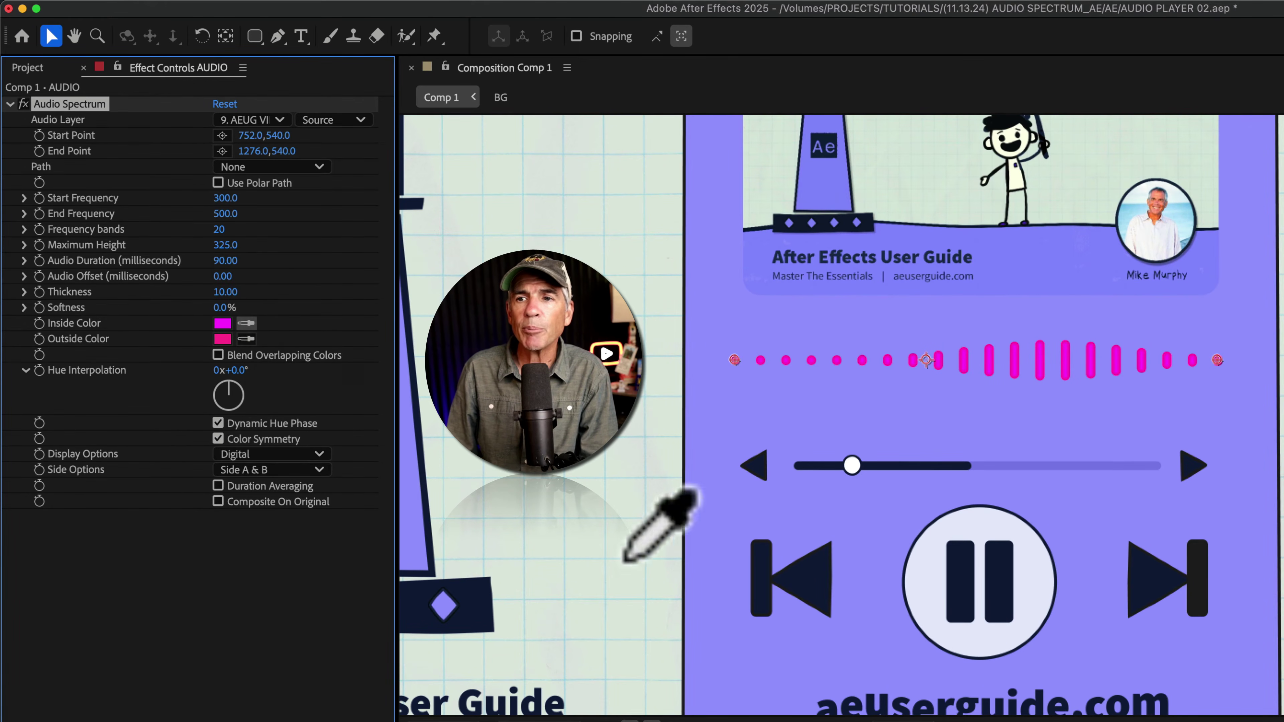
left_click(801, 581)
left_click(246, 339)
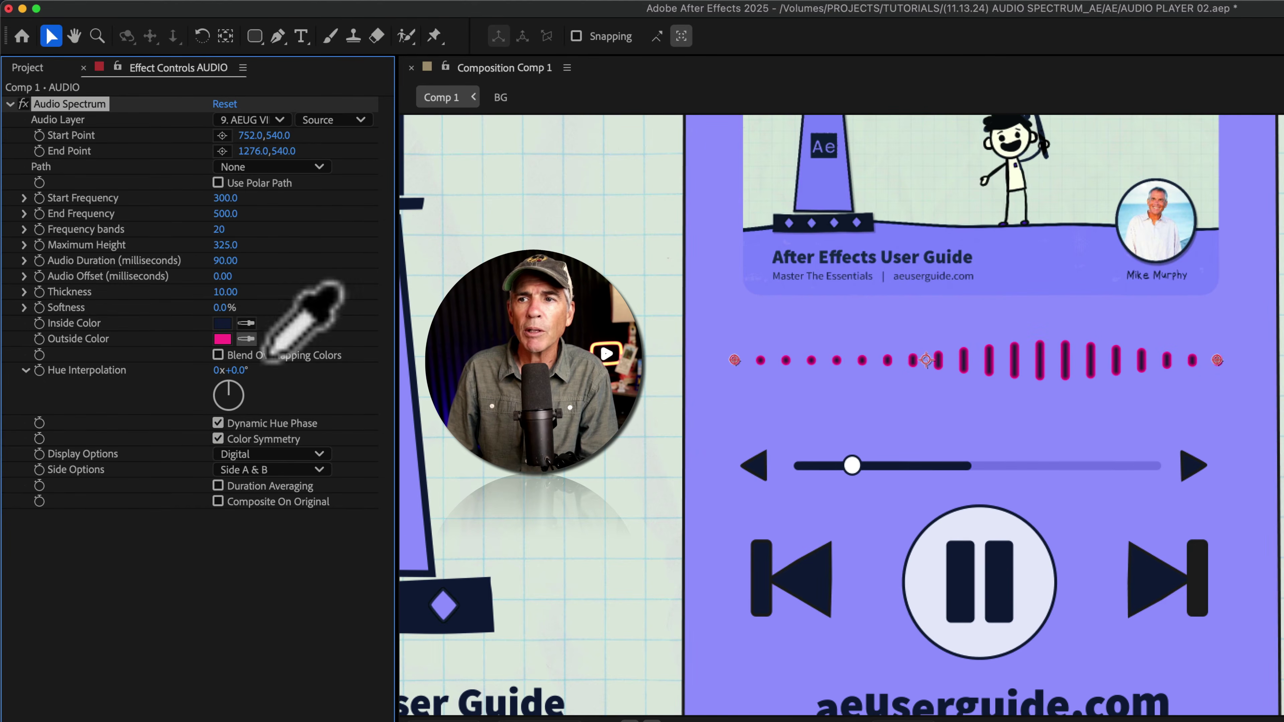
left_click(800, 571)
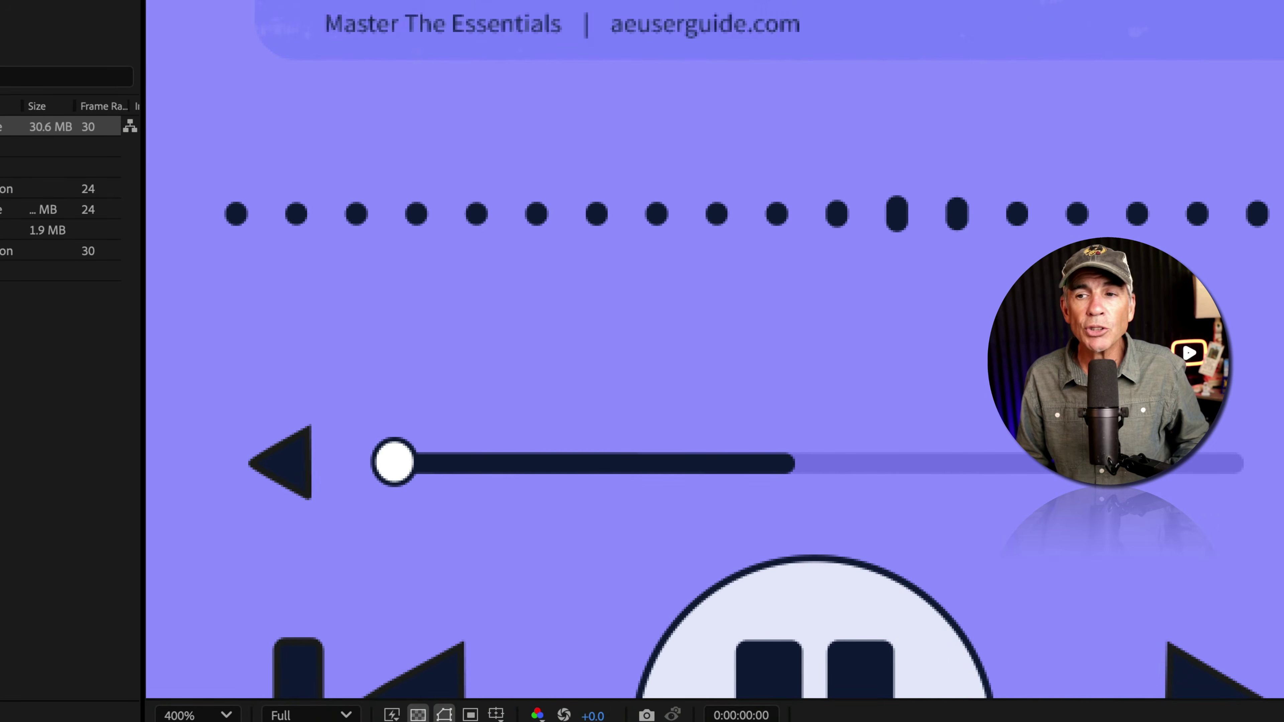
key("space")
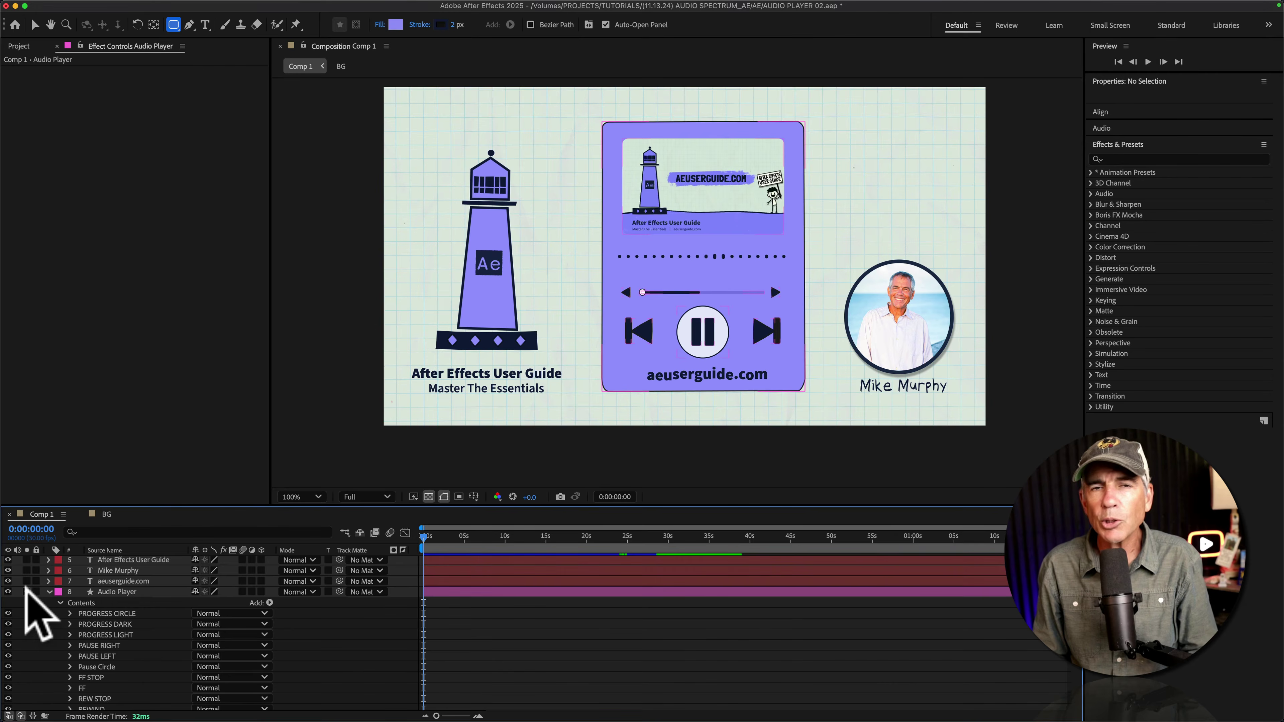
Solo the Audio Player layer and reveal the Window Mask in its masks.
left_click(26, 591)
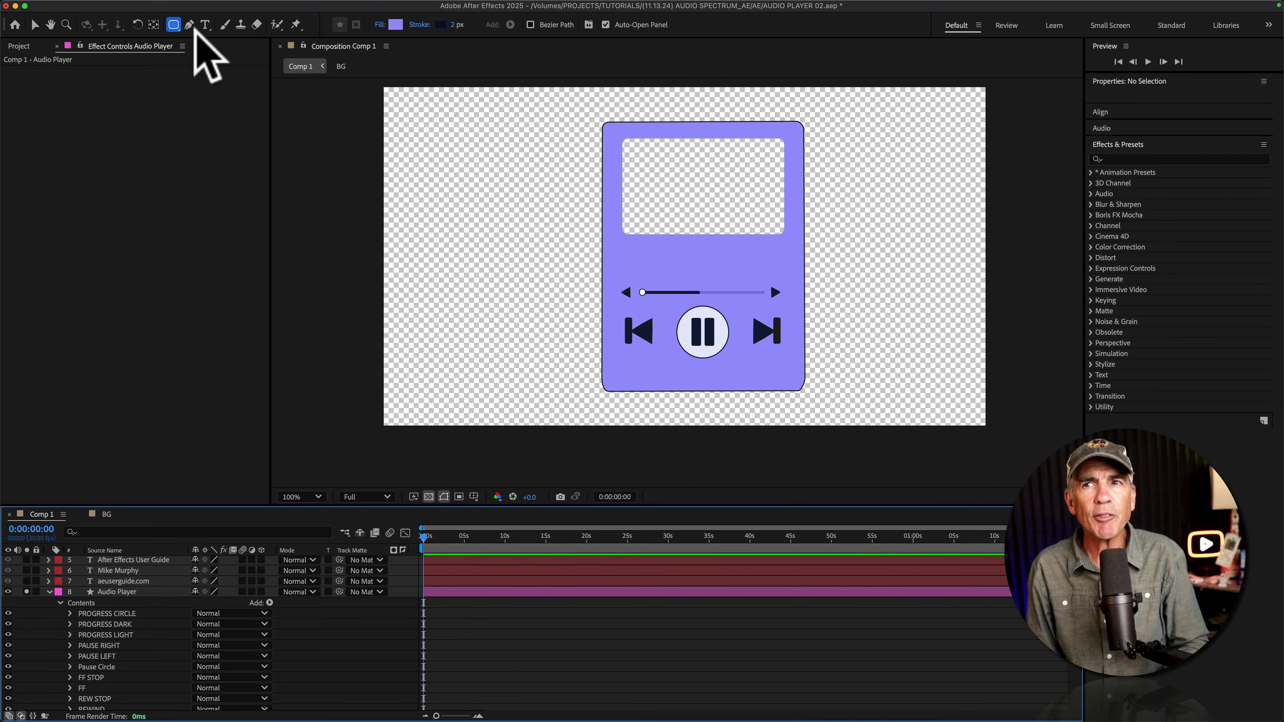
left_click(173, 24)
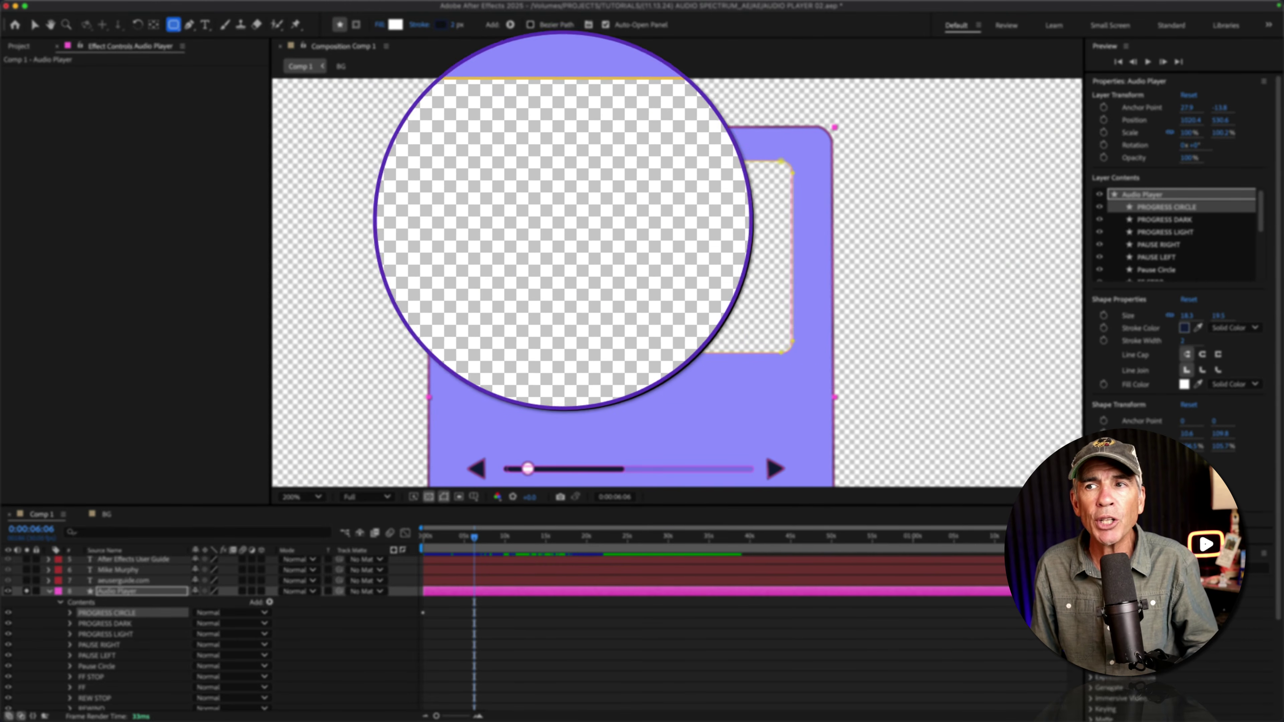
scroll(505, 633, "down", 5)
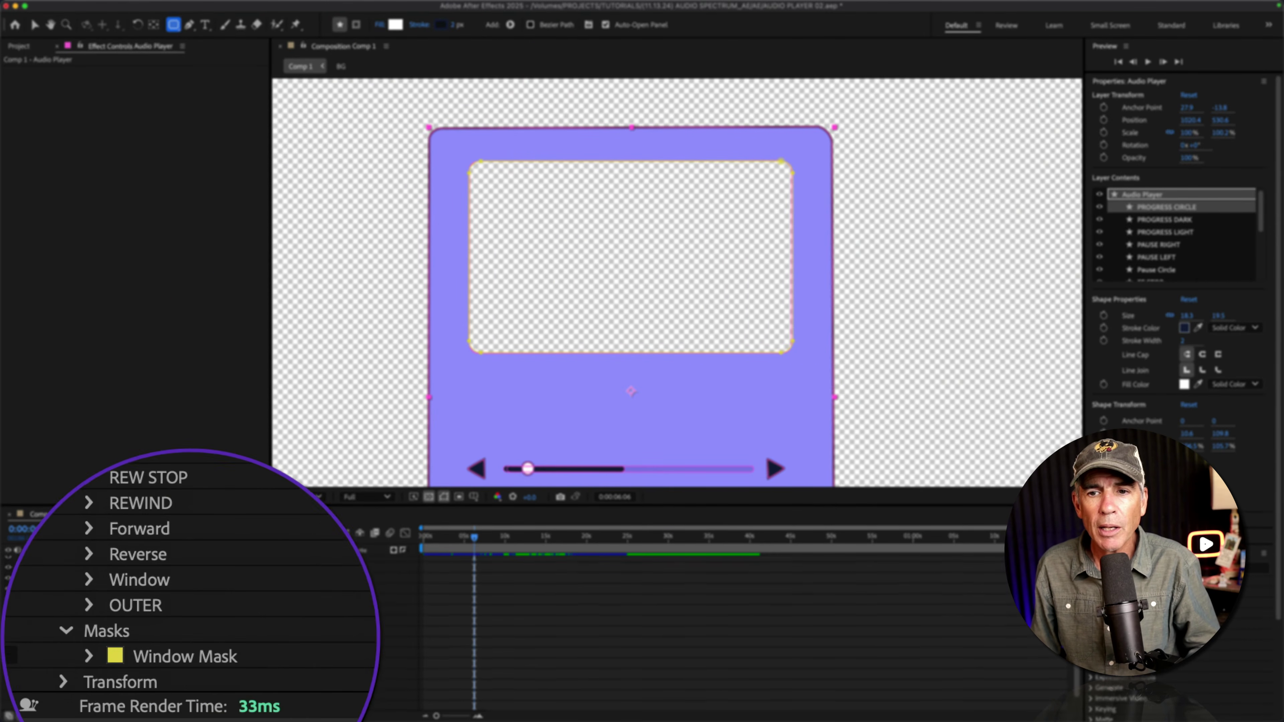
scroll(202, 632, "down", 2)
left_click(77, 662)
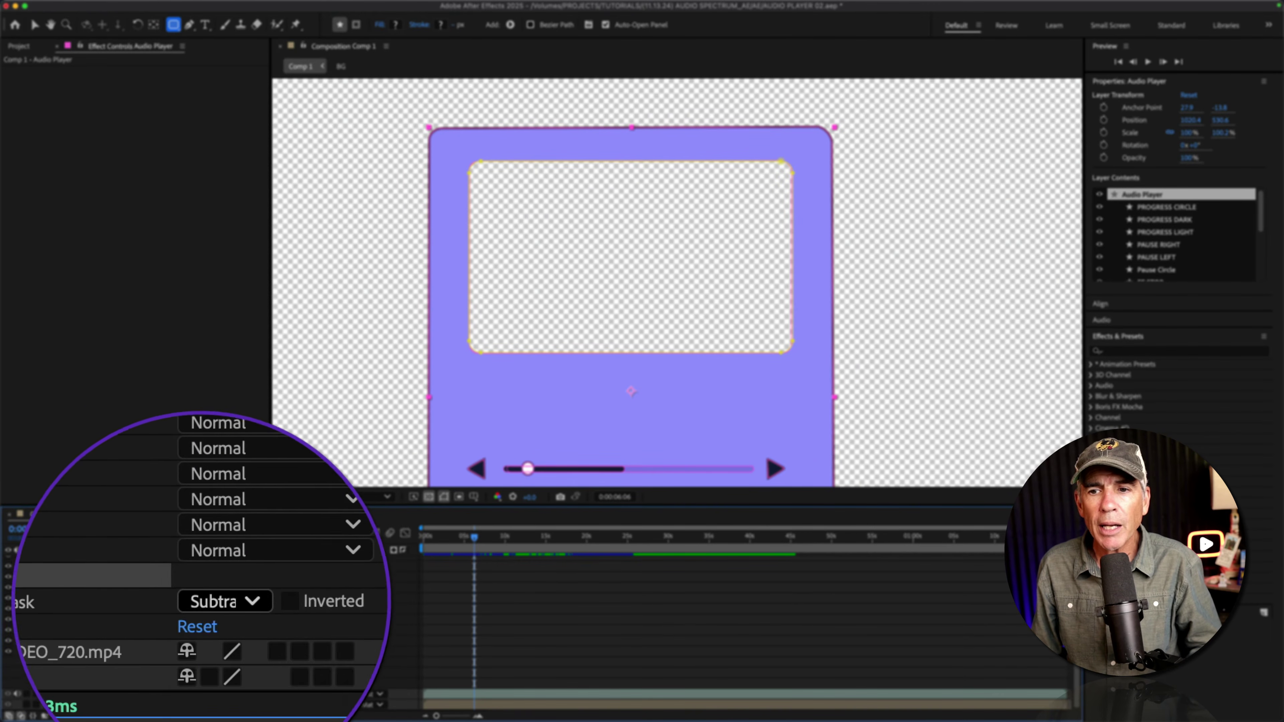
Try setting the Window Mask's mode to None and undo the change.
left_click(205, 673)
left_click(225, 626)
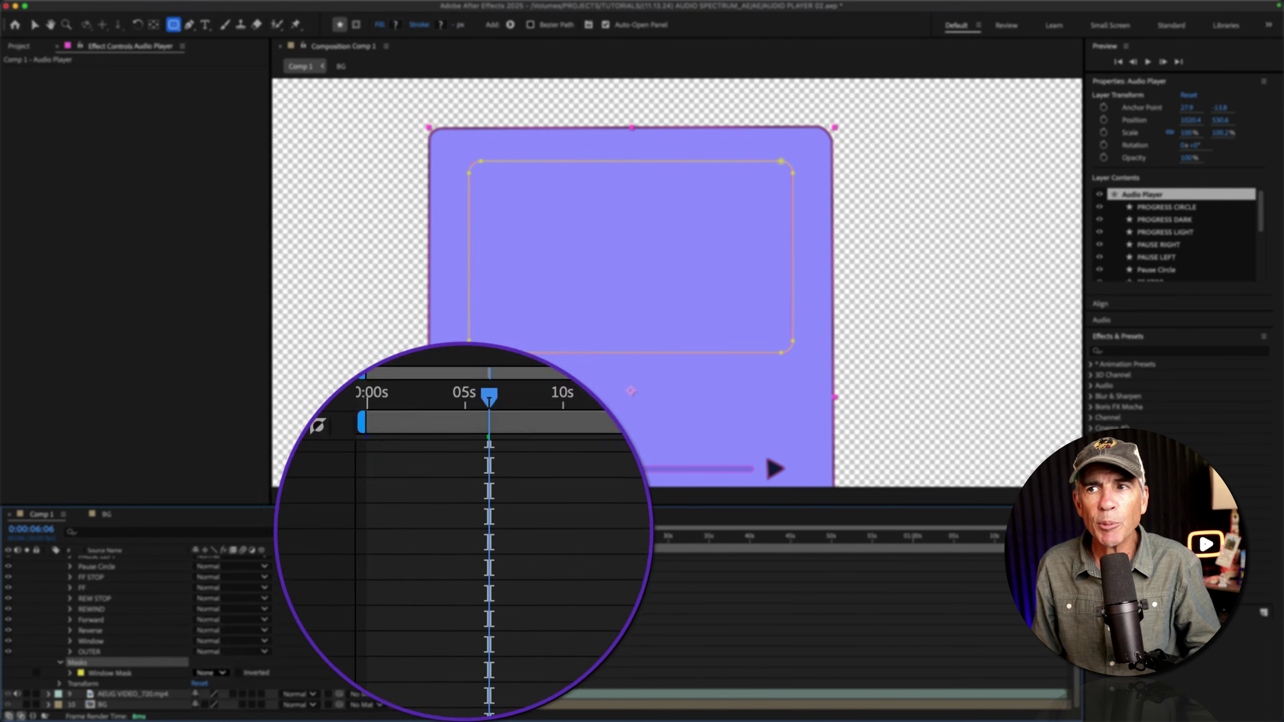
key("super+z")
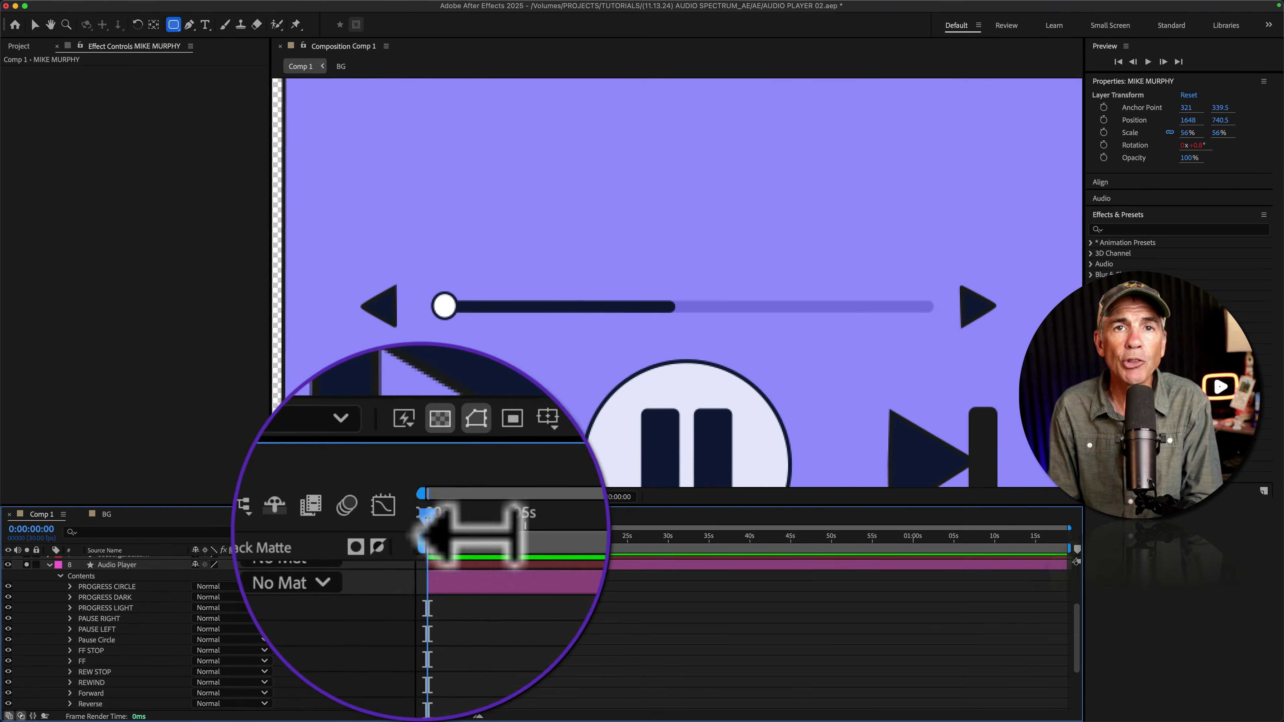
Add a position keyframe to the PROGRESS CIRCLE's Ellipse Path 1 at the start of the composition.
left_click_drag(545, 537, 624, 536)
key("Home")
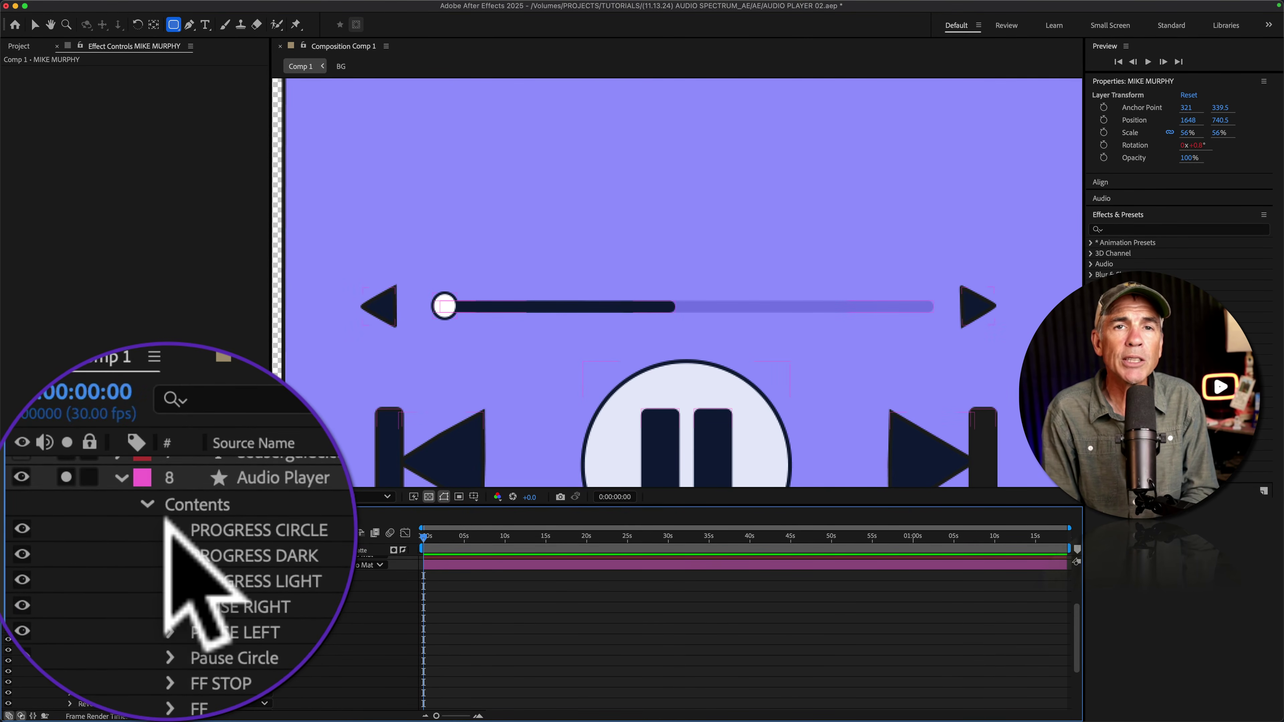
left_click(69, 586)
left_click(112, 597)
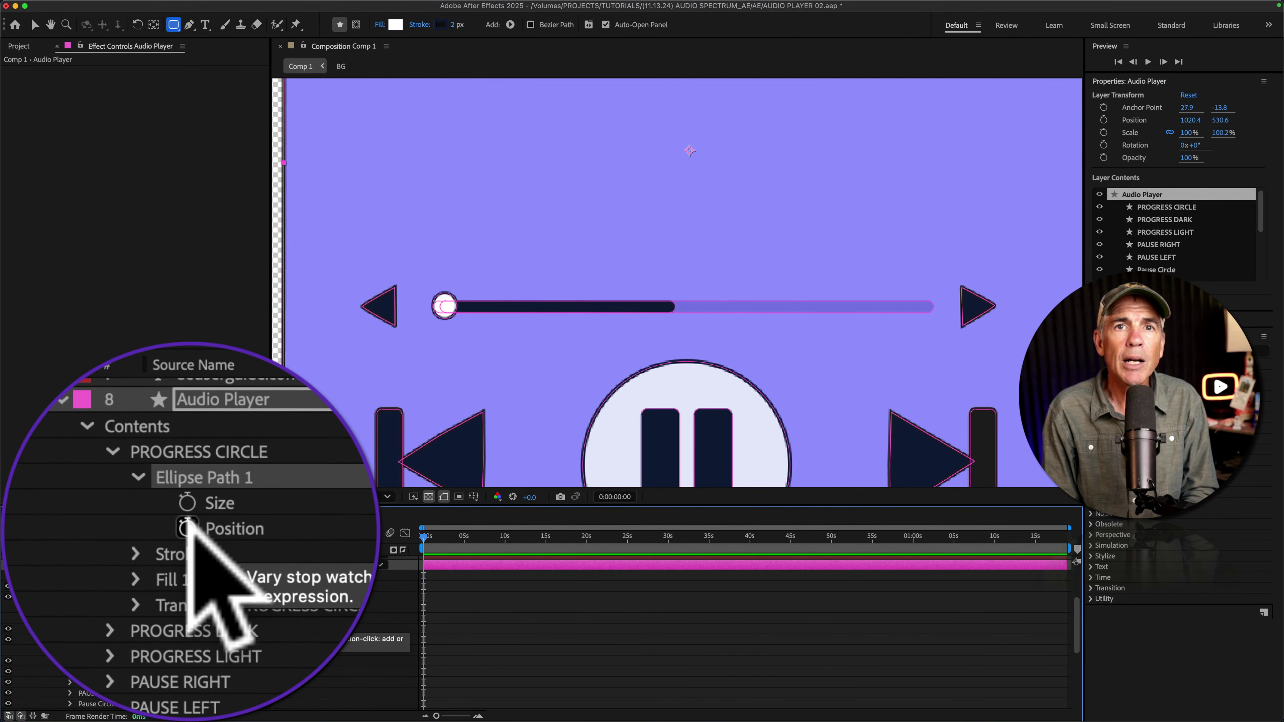
left_click(100, 616)
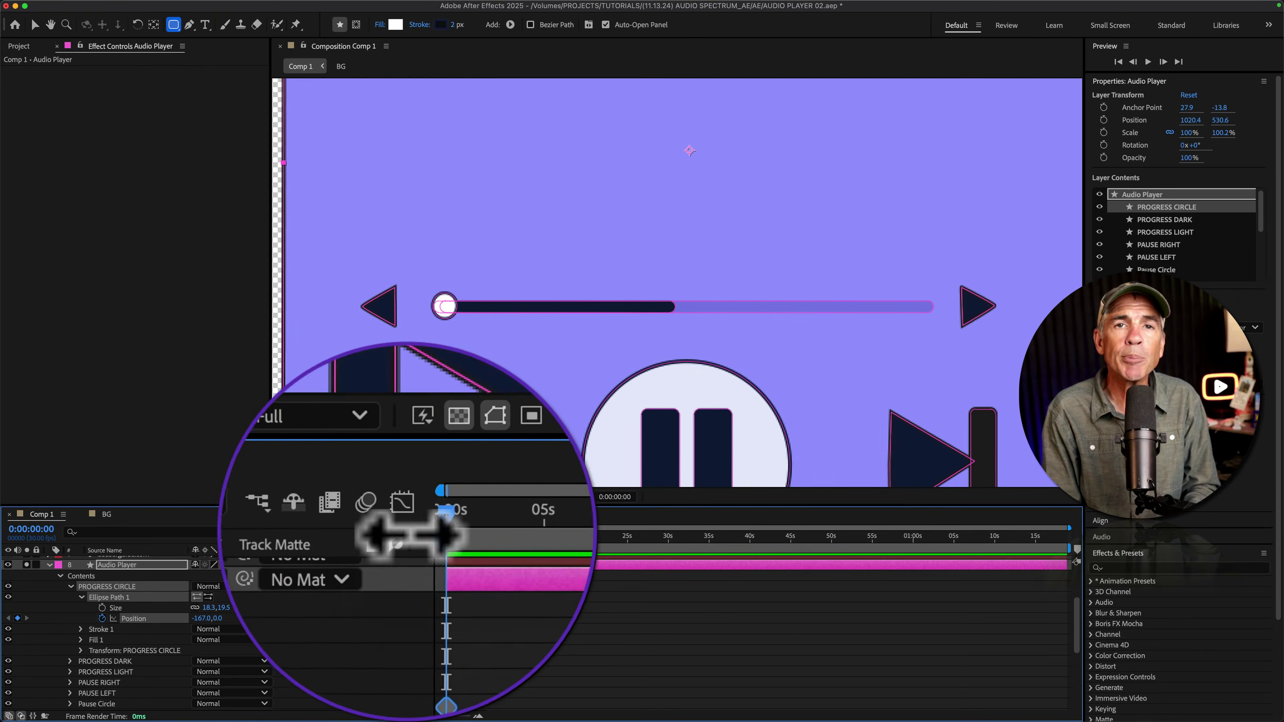
Set the progress circle's horizontal ellipse position to 190 at 0:01:18:26 and preview its movement along the bar.
left_click_drag(424, 536, 1066, 562)
left_click_drag(176, 617, 429, 621)
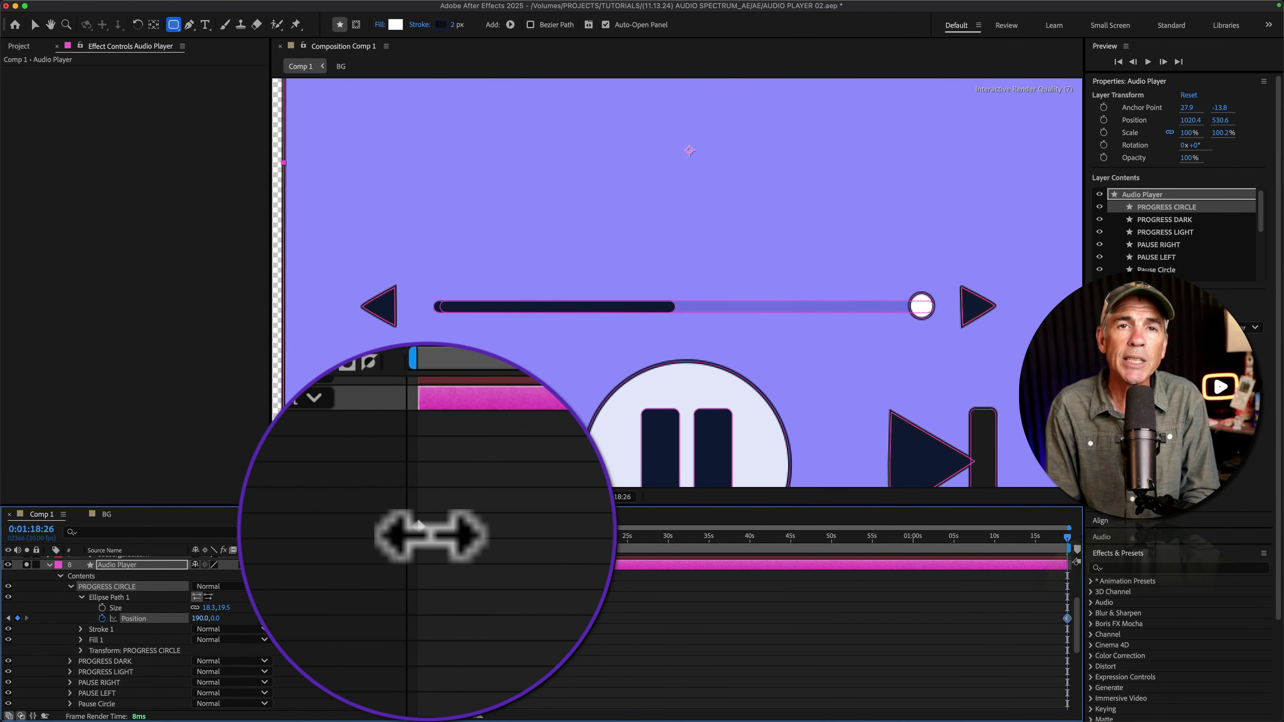
left_click(470, 536)
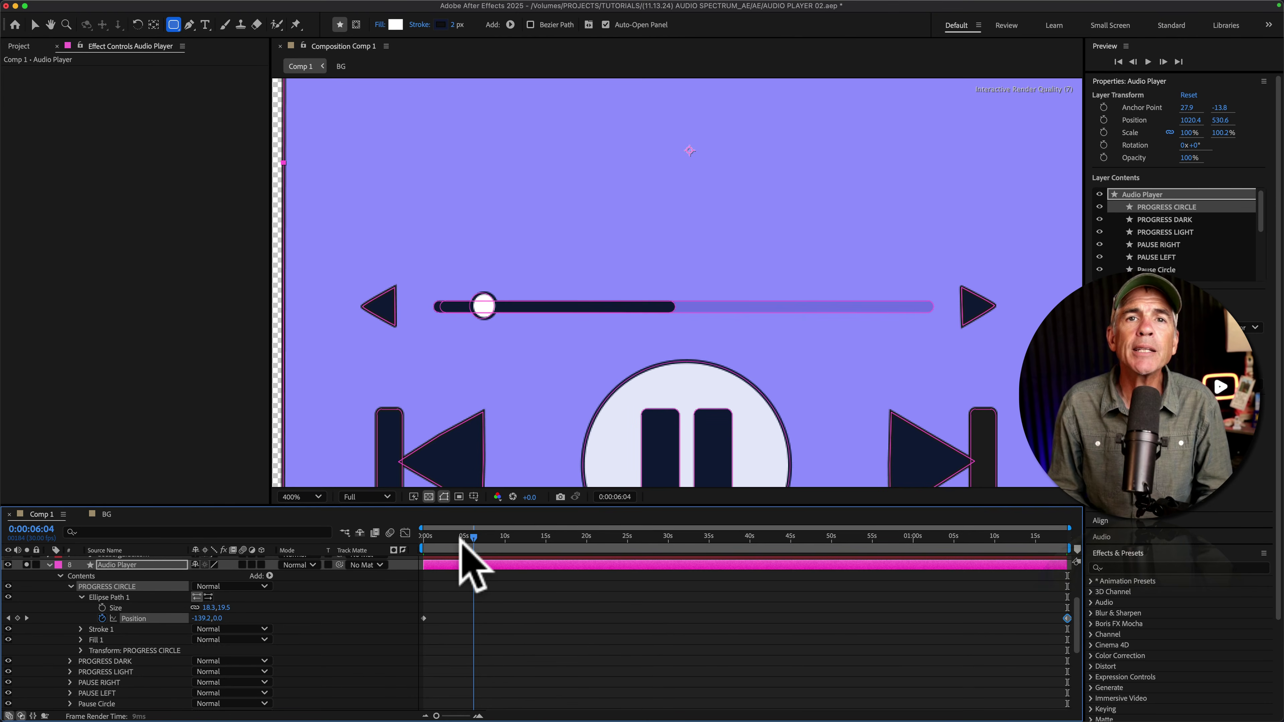
key("space")
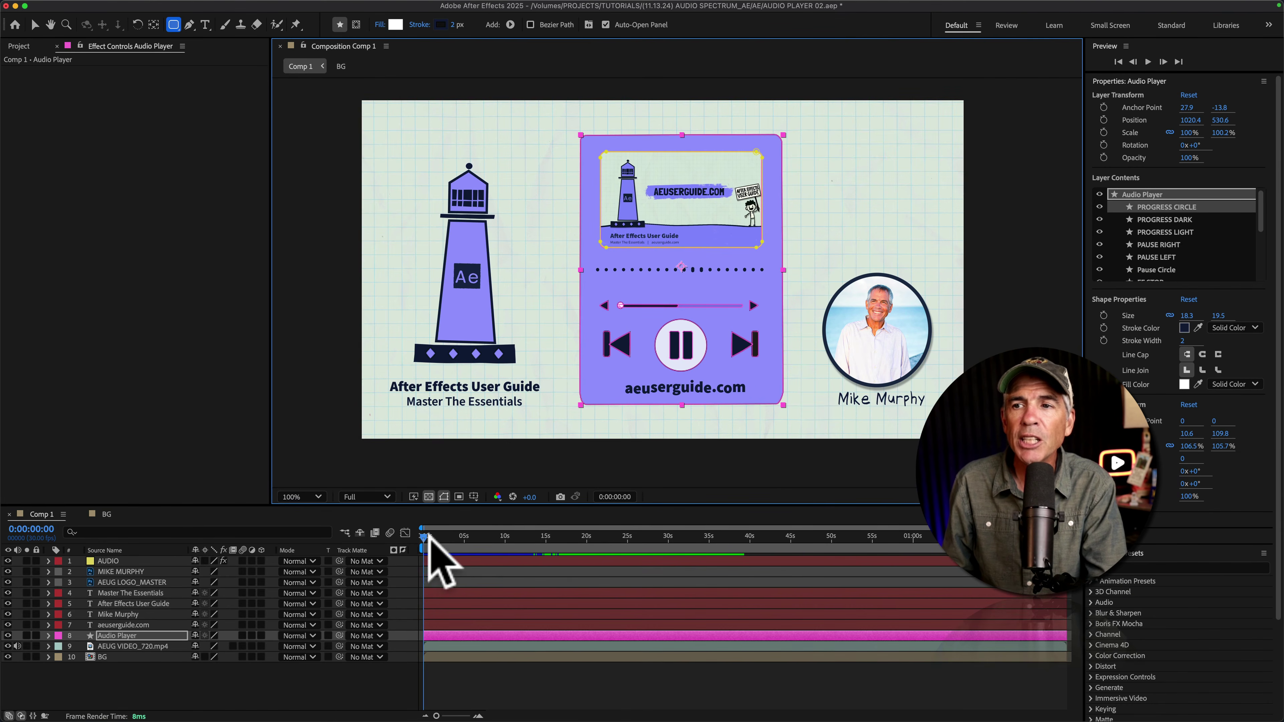
Play the full composition from its first frame in a maximized view at 200% zoom.
left_click_drag(429, 546, 400, 529)
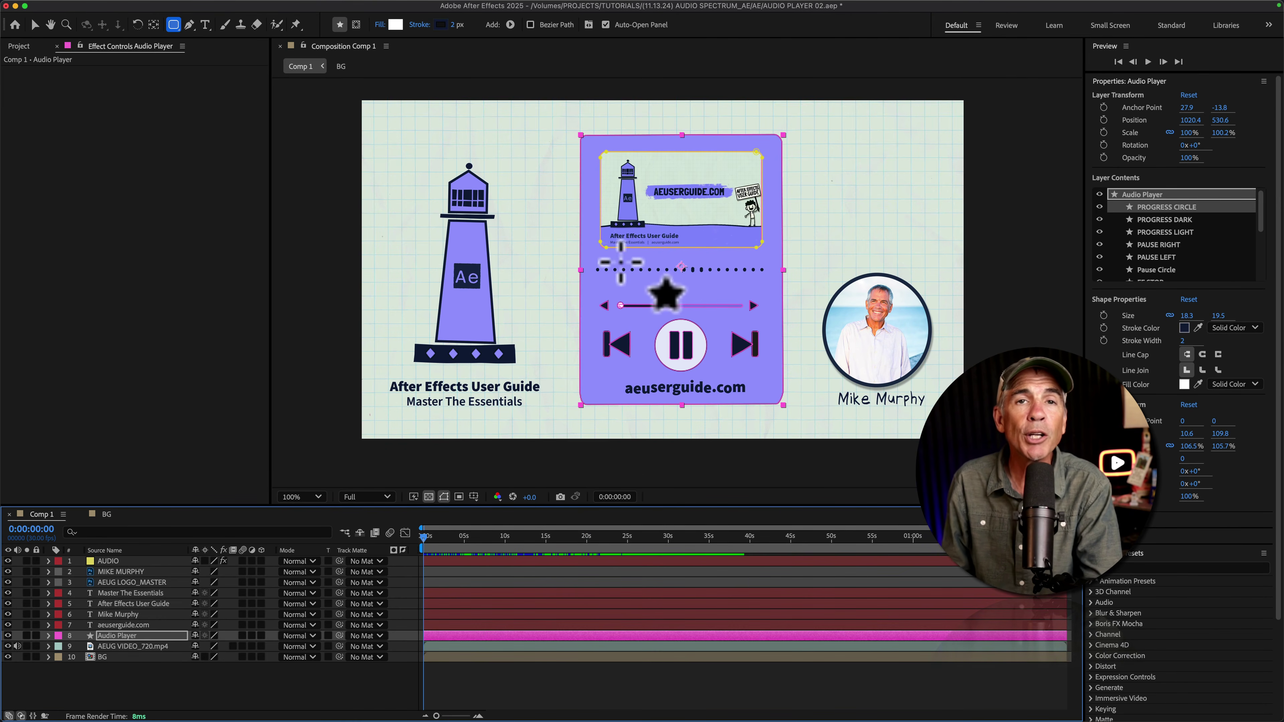
key("grave")
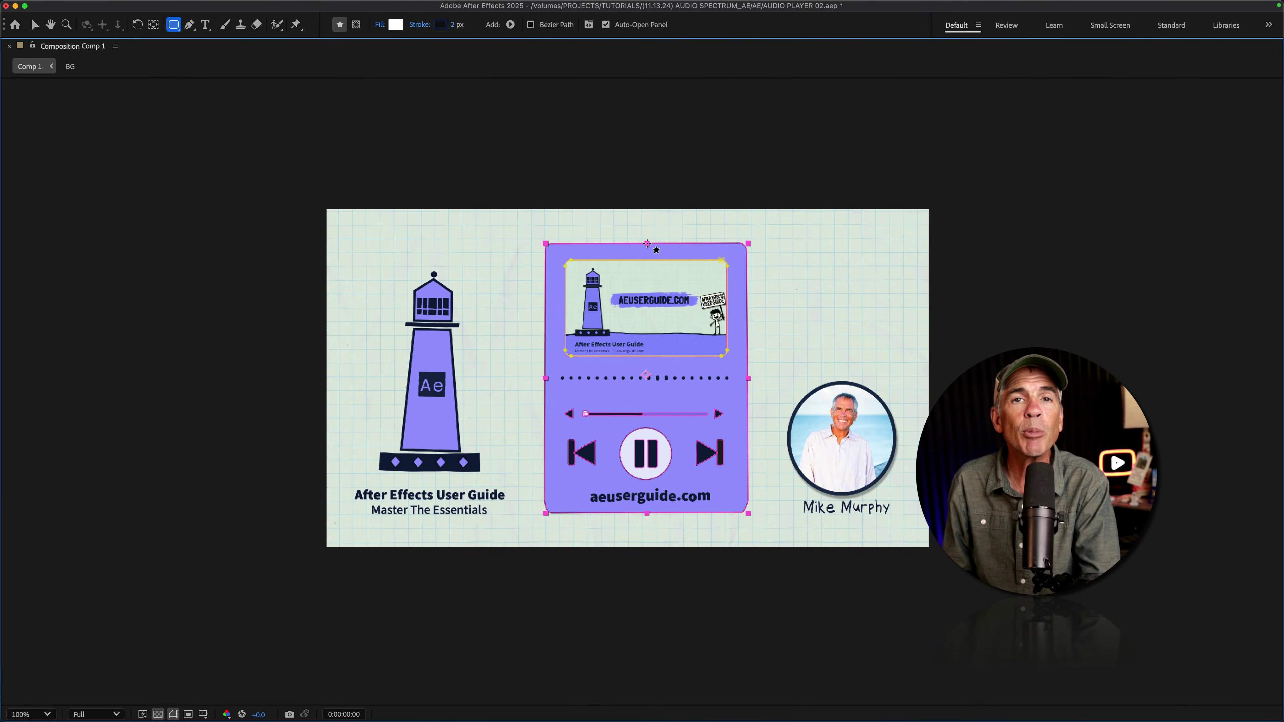
key("period")
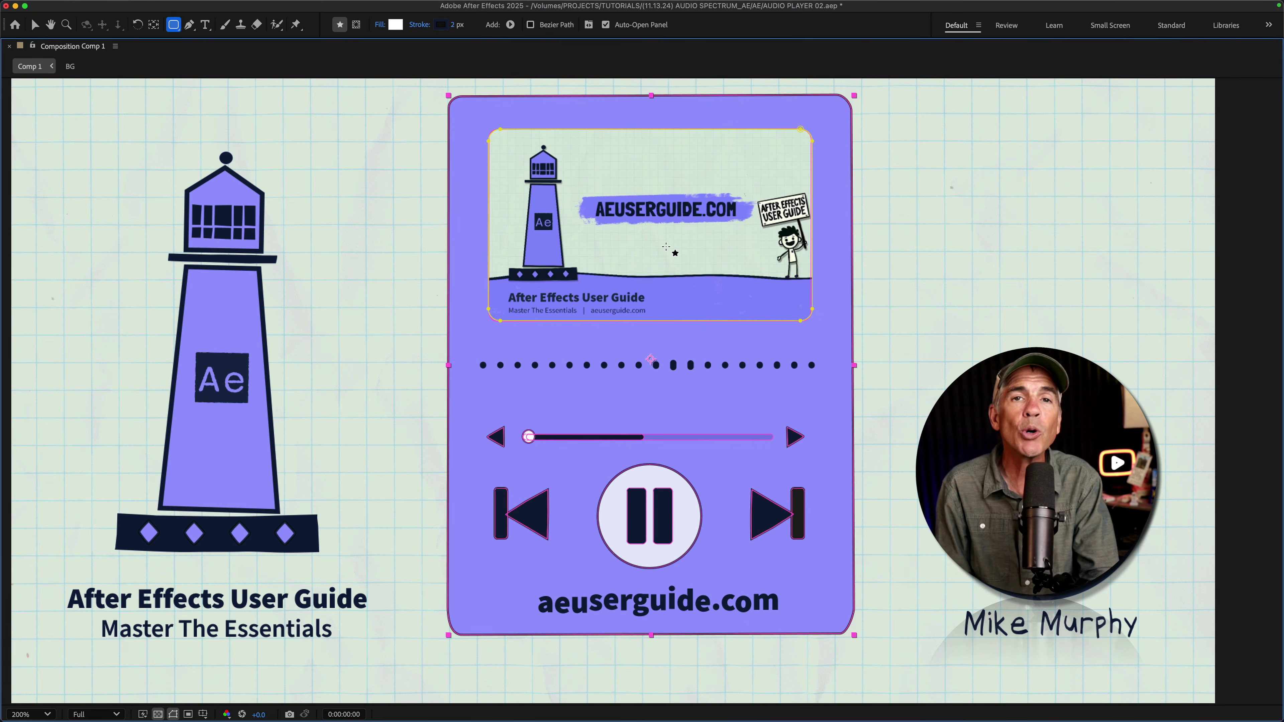
key("space")
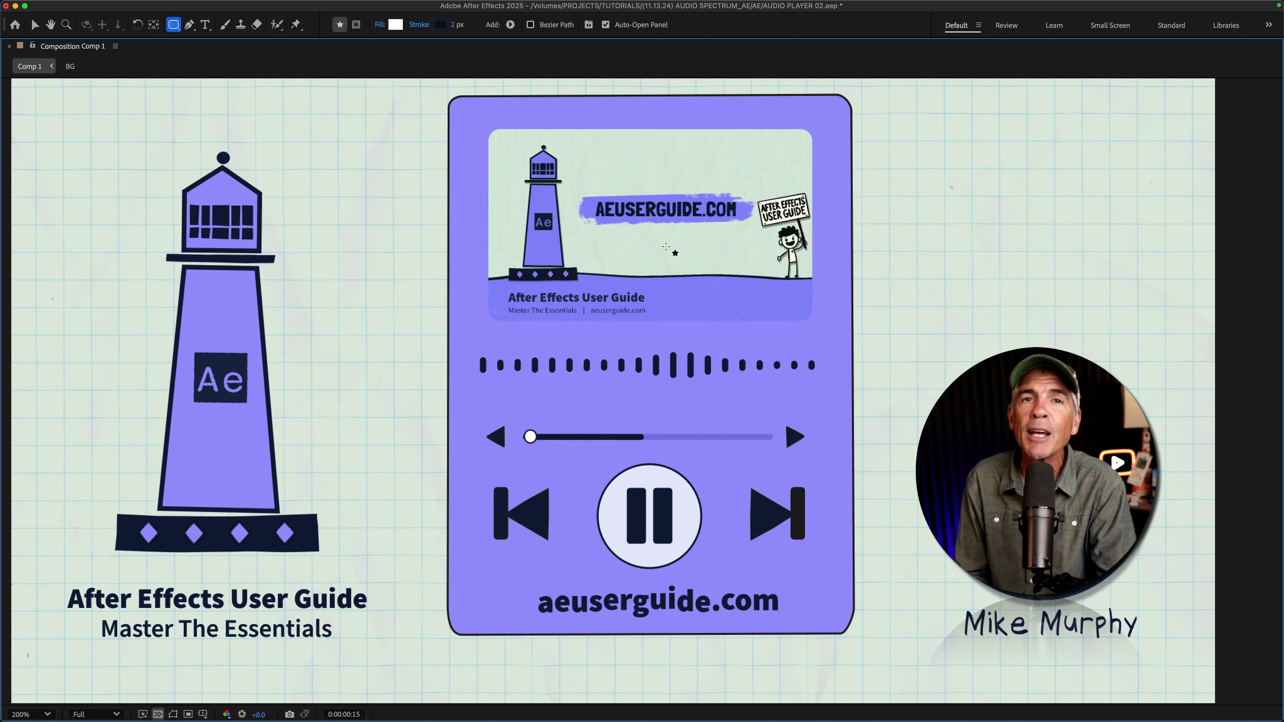